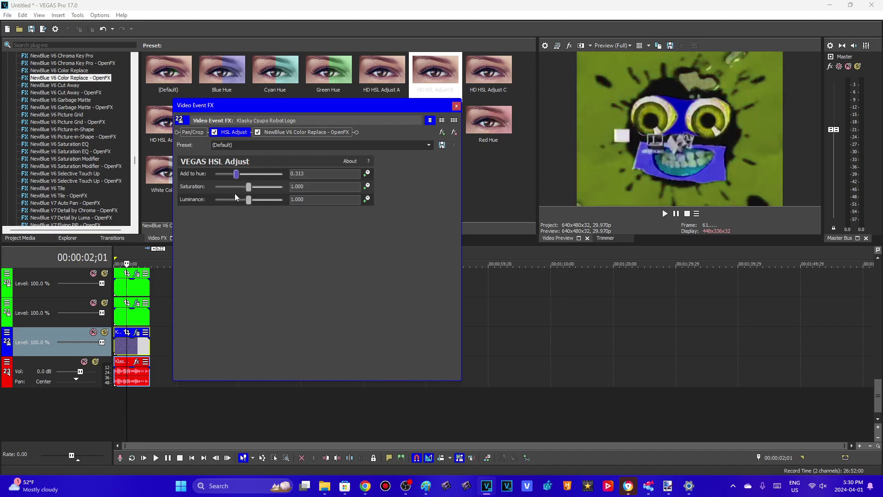
# - Review the Color Replace source color, range, fade, swap and feather values on the Klasky Csupo Robot Logo event, and close its effects
pyautogui.click(297, 134)
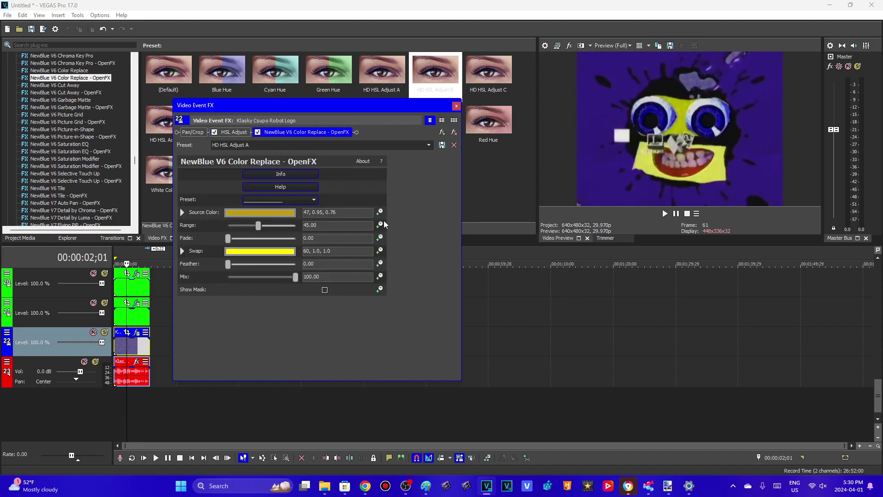
pyautogui.moveTo(352, 213); pyautogui.dragTo(297, 220)
pyautogui.click(340, 213)
pyautogui.press('Tab')
pyautogui.press('Tab')
pyautogui.press('Tab')
pyautogui.press('Tab')
pyautogui.click(457, 106)
# - Check track 21's compositing mode and inspect the Color Replace settings on its green event
pyautogui.click(7, 302)
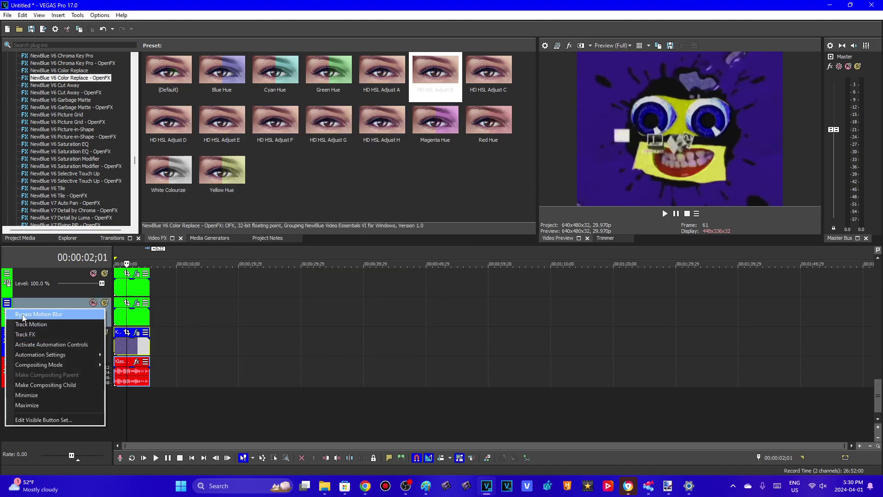
pyautogui.moveTo(92, 365)
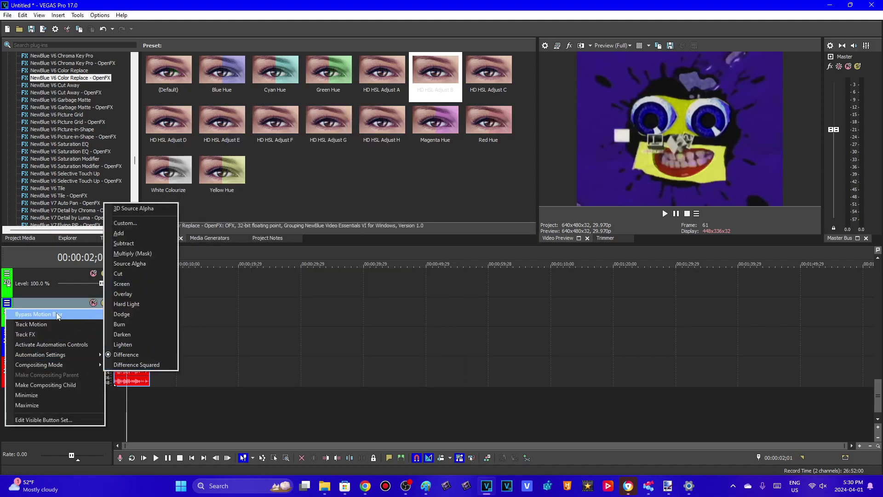
pyautogui.click(92, 304)
pyautogui.click(137, 304)
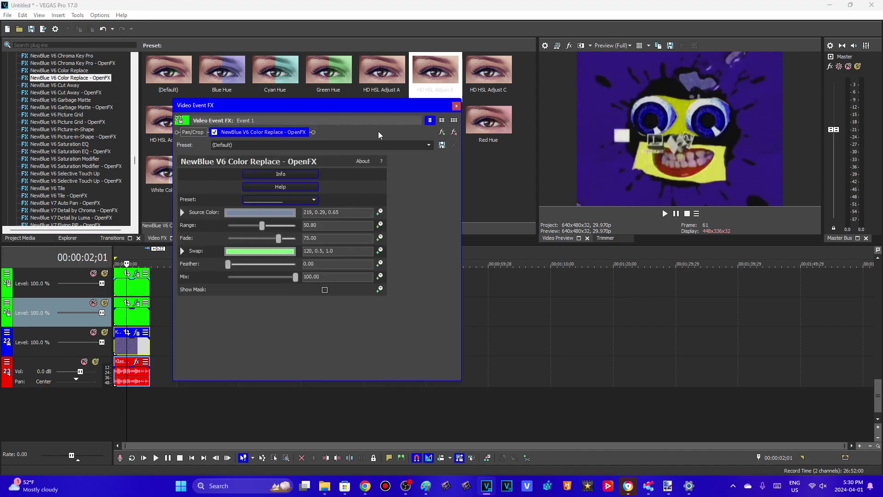
pyautogui.click(455, 106)
# - Check track 20's compositing mode and inspect the Color Replace and Color Curves settings on its green event
pyautogui.click(6, 273)
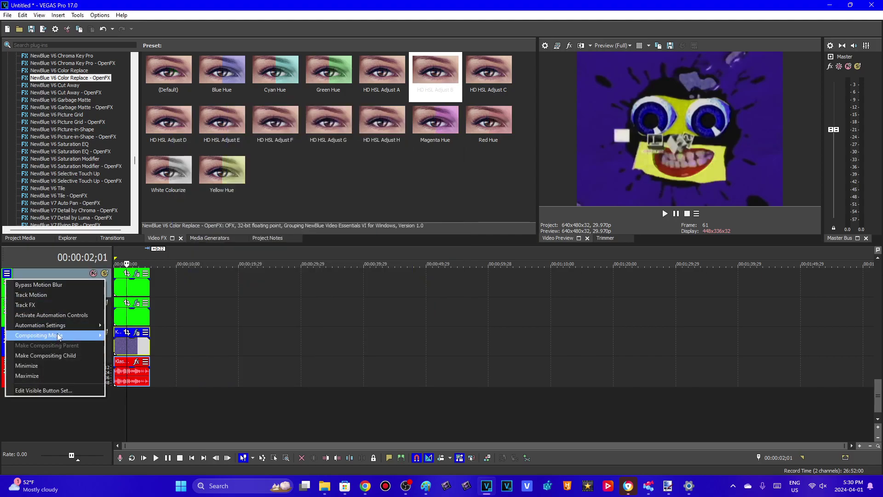
pyautogui.moveTo(58, 336)
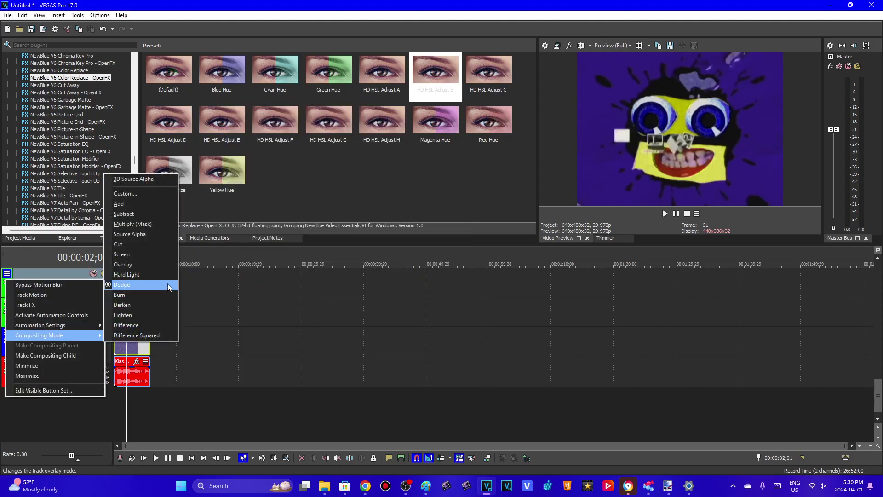
pyautogui.click(138, 283)
pyautogui.click(136, 274)
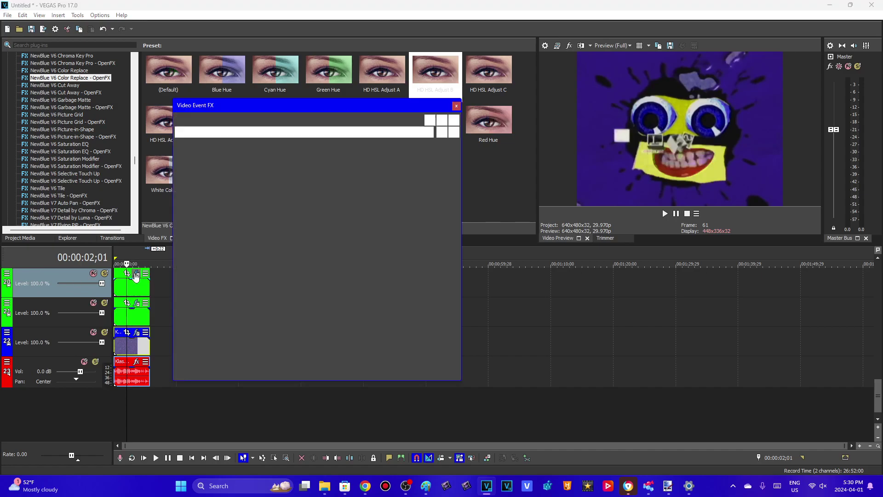
pyautogui.click(269, 133)
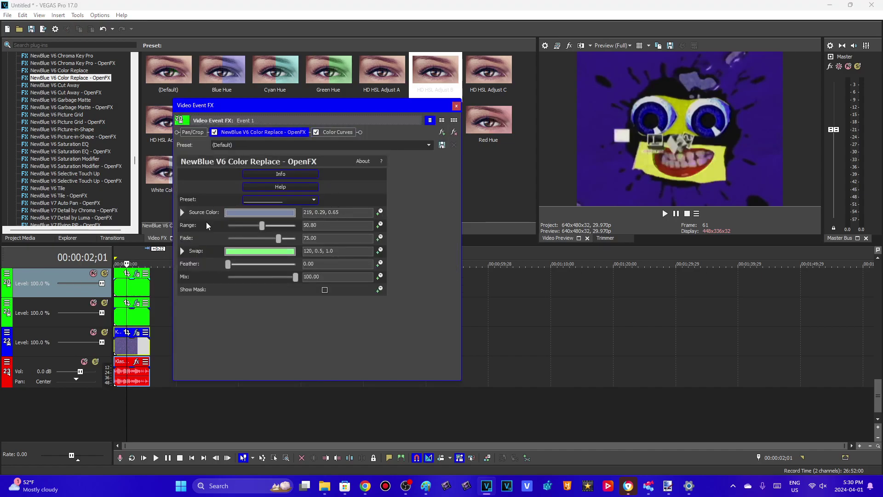
pyautogui.click(336, 134)
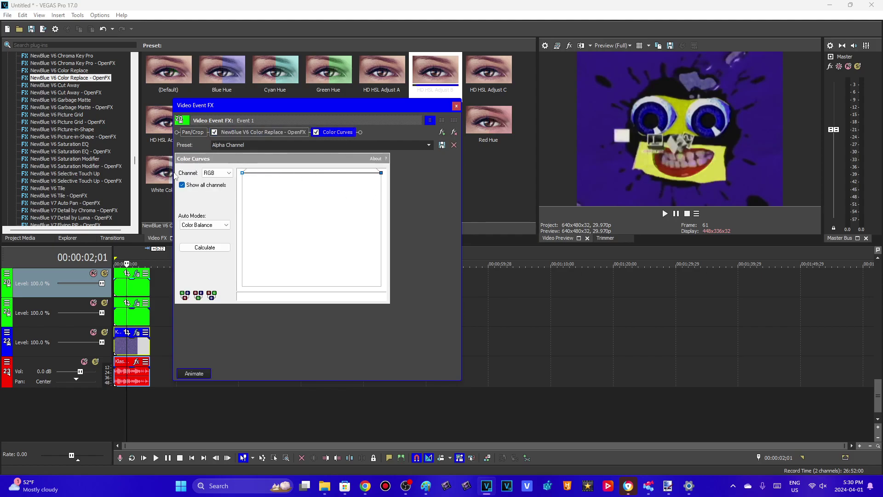
pyautogui.click(456, 105)
# - Examine the Color Replace values in track 19's track effects, from source color through mix, and close them
pyautogui.moveTo(881, 388); pyautogui.dragTo(880, 362)
pyautogui.rightClick(6, 369)
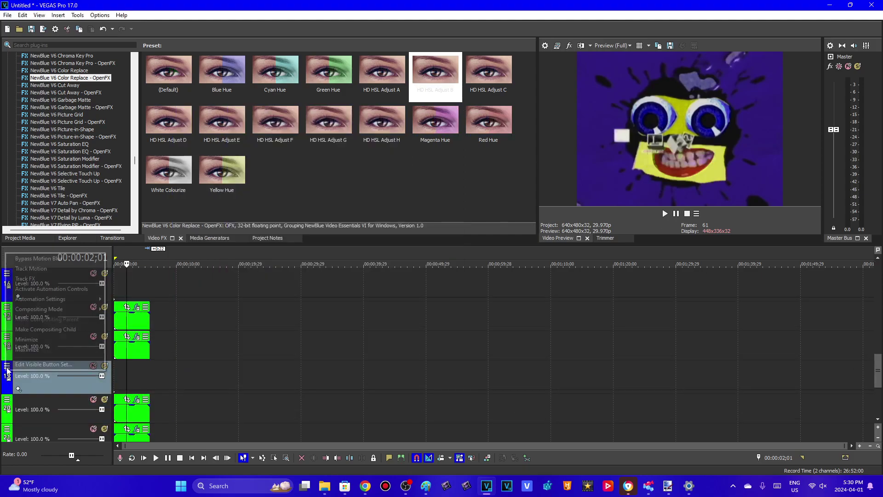
pyautogui.click(43, 281)
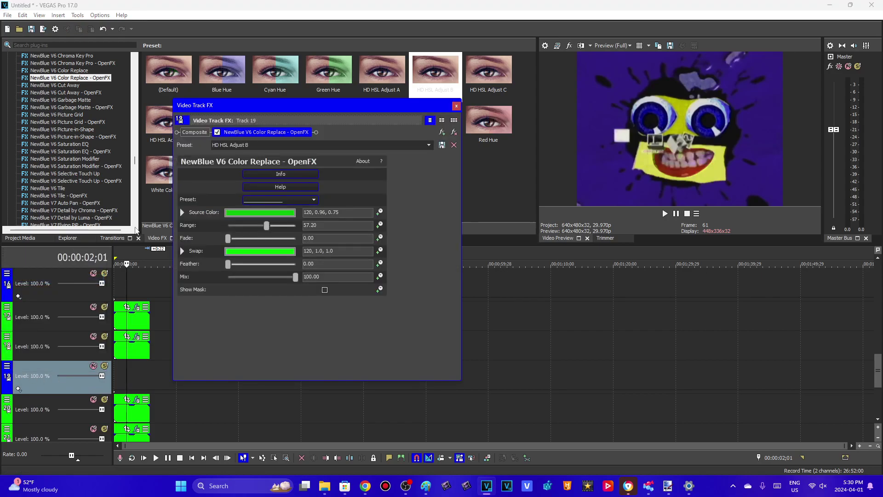
pyautogui.moveTo(361, 212); pyautogui.dragTo(343, 218)
pyautogui.click(340, 263)
pyautogui.moveTo(328, 277)
pyautogui.mouseDown()
pyautogui.moveTo(264, 268)
pyautogui.moveTo(389, 280)
pyautogui.moveTo(252, 285)
pyautogui.moveTo(330, 268)
pyautogui.mouseUp()
pyautogui.click(456, 107)
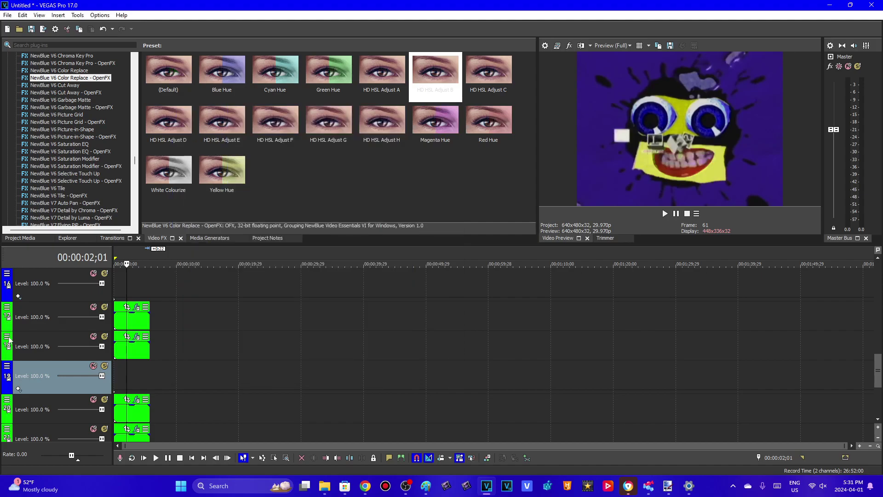
# - Check track 18's compositing mode and inspect the Color Replace settings on its green event
pyautogui.click(7, 336)
pyautogui.moveTo(76, 400)
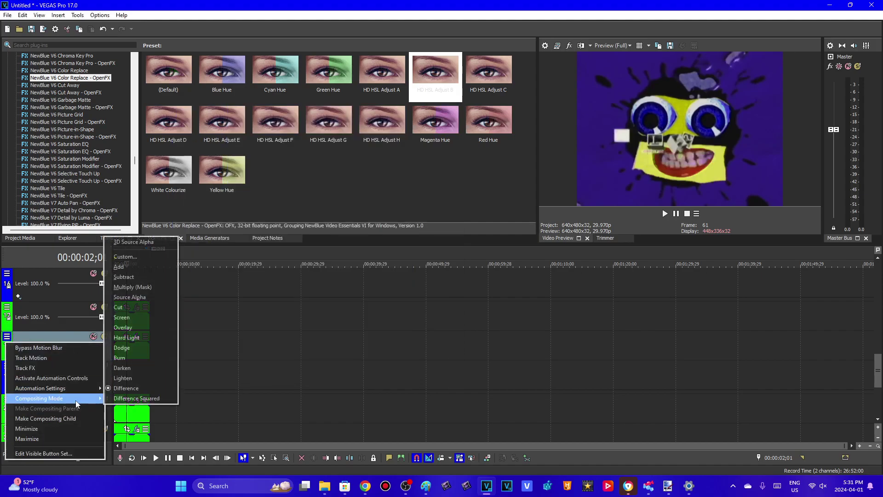
pyautogui.click(53, 336)
pyautogui.click(135, 338)
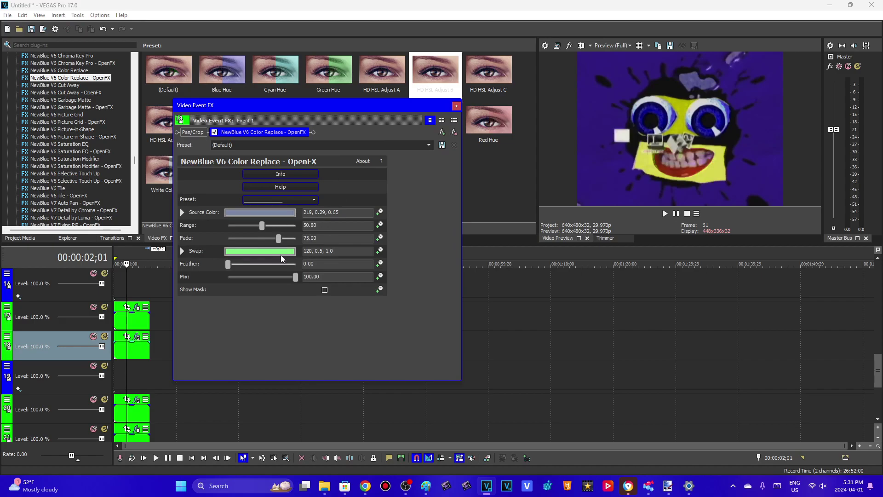
pyautogui.click(457, 106)
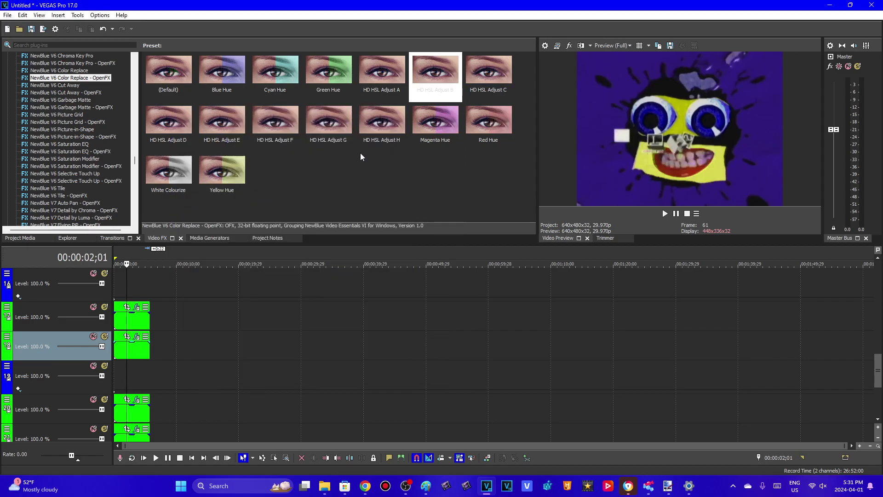
# - Check track 17's compositing mode and inspect the Color Replace and Color Curves settings on its green event
pyautogui.click(7, 309)
pyautogui.moveTo(50, 370)
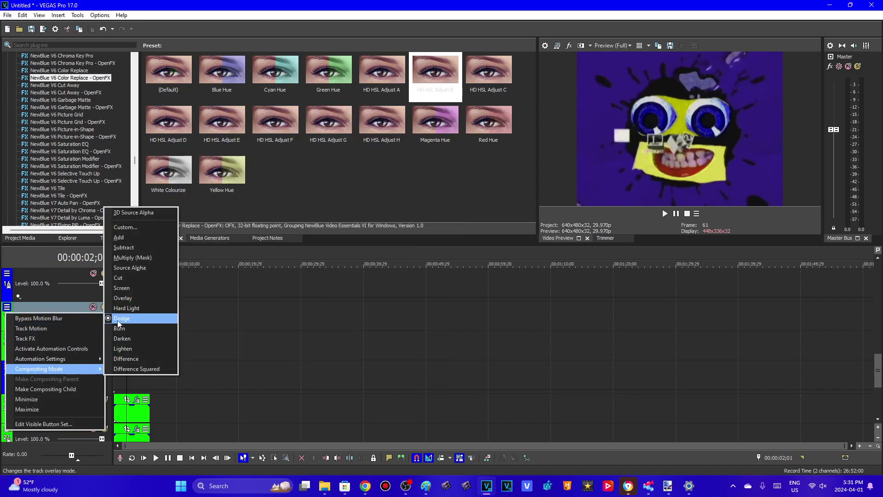
pyautogui.click(71, 300)
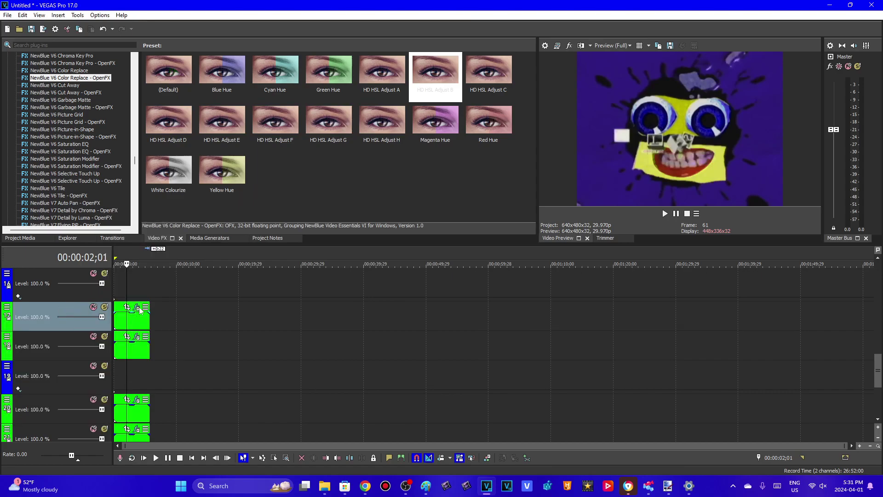
pyautogui.click(138, 308)
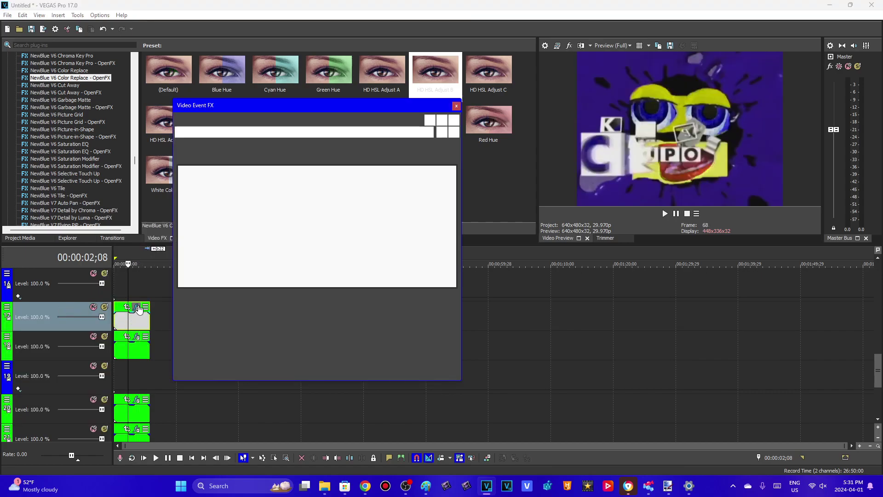
pyautogui.click(265, 132)
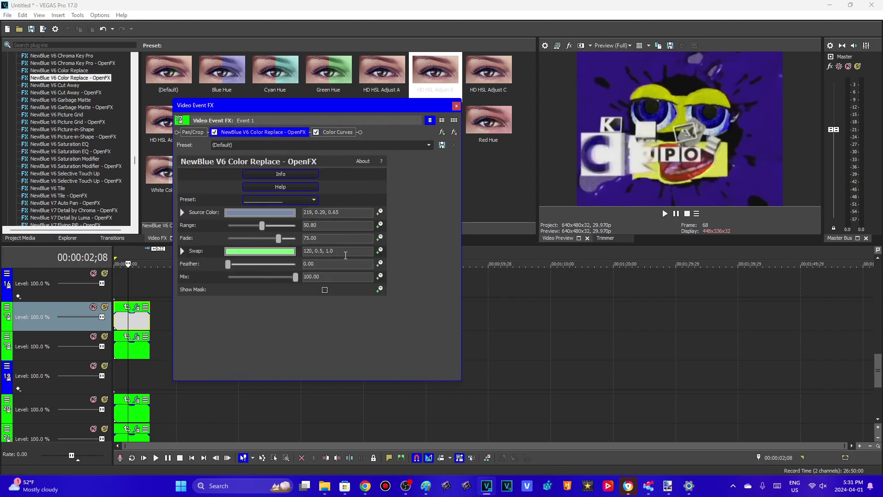
pyautogui.click(347, 132)
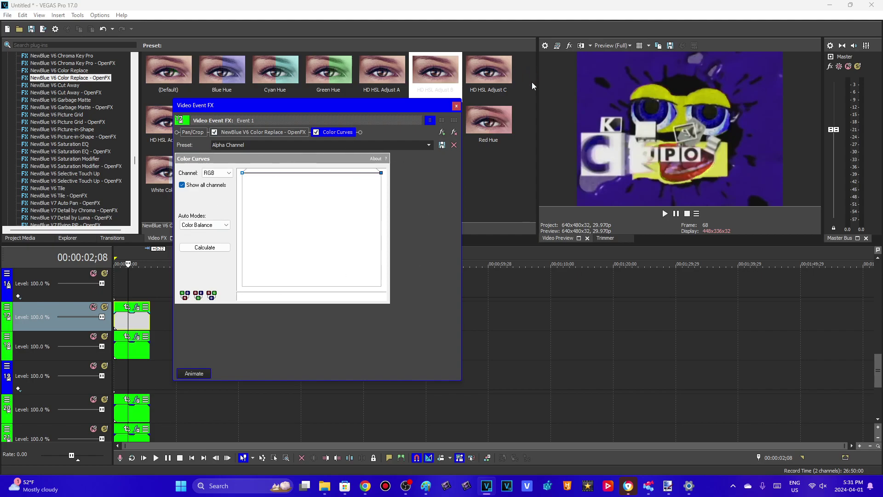
pyautogui.click(456, 106)
# - Examine the Color Replace source color, range, fade, swap and feather values in track 16's track effects, and close them
pyautogui.click(4, 274)
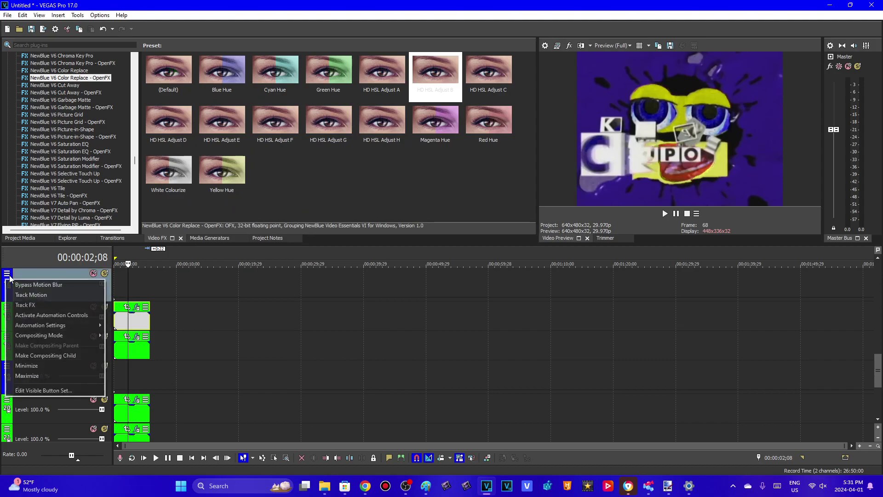
pyautogui.click(48, 308)
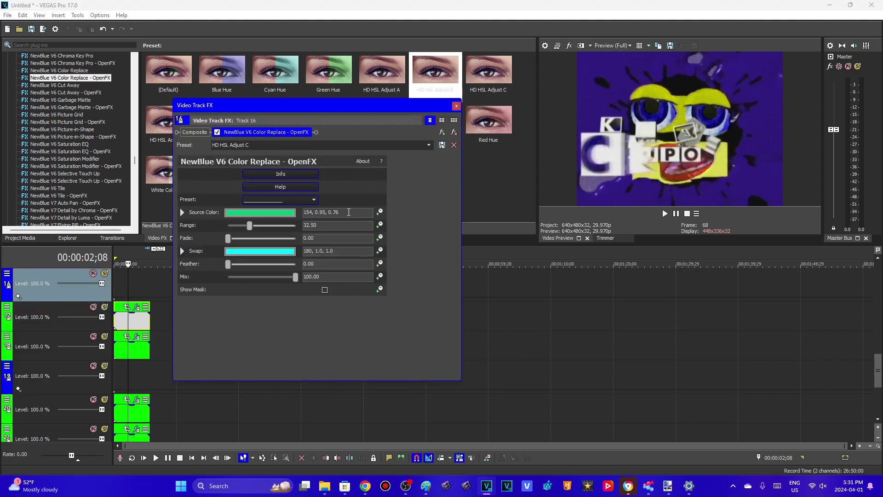
pyautogui.moveTo(349, 214); pyautogui.dragTo(294, 226)
pyautogui.press('Tab')
pyautogui.press('Tab')
pyautogui.press('Tab')
pyautogui.press('Tab')
pyautogui.click(456, 106)
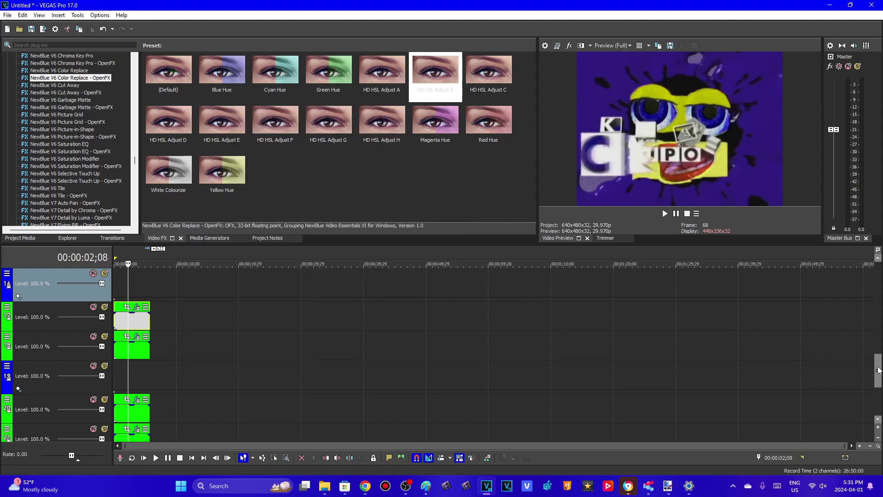
# - Check track 15's compositing mode and inspect the Color Replace settings on its green event
pyautogui.moveTo(877, 374); pyautogui.dragTo(877, 353)
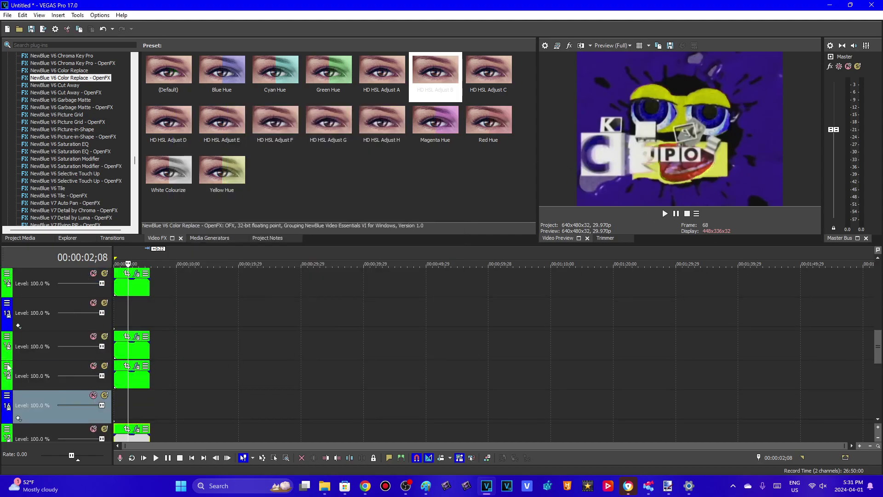
pyautogui.rightClick(47, 375)
pyautogui.moveTo(63, 312)
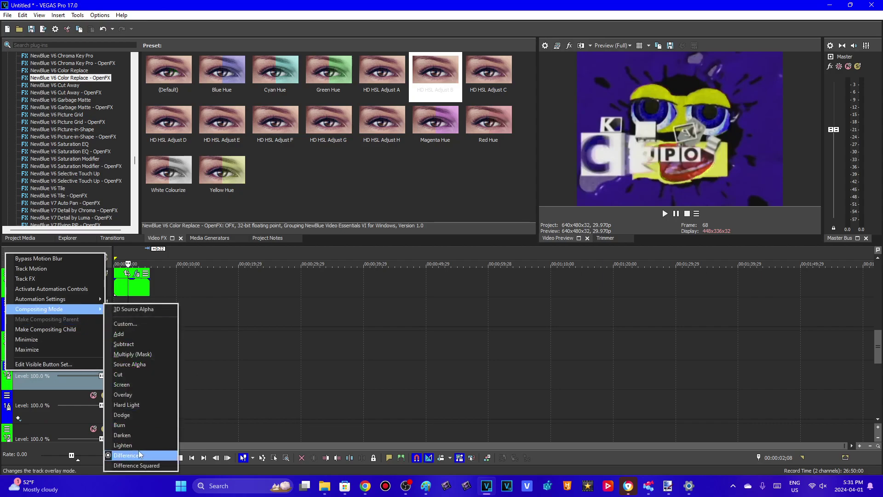
pyautogui.click(39, 384)
pyautogui.click(137, 367)
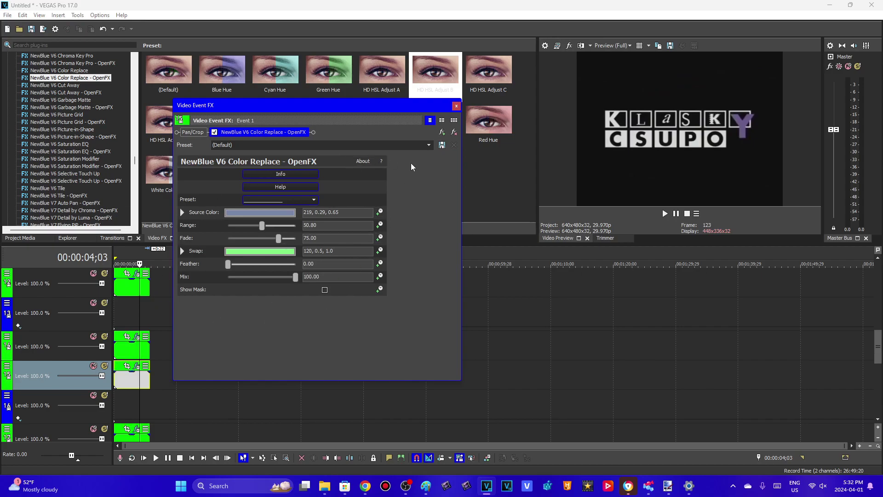
pyautogui.click(456, 105)
# - Check track 14's compositing mode and inspect the Color Replace and Color Curves settings on its green event
pyautogui.click(7, 336)
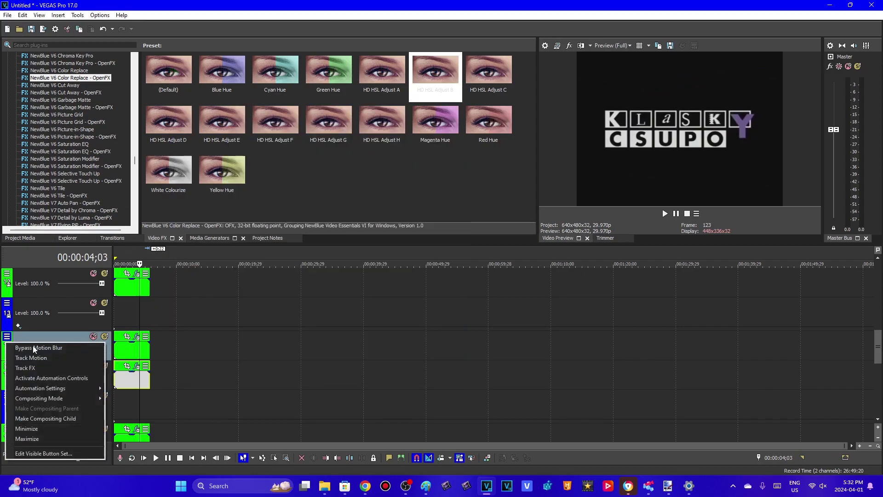
pyautogui.moveTo(69, 398)
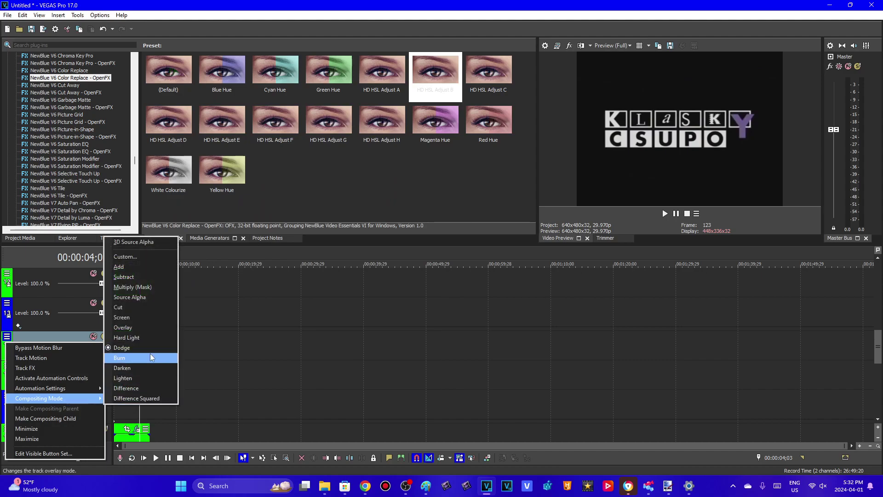
pyautogui.click(53, 335)
pyautogui.click(129, 351)
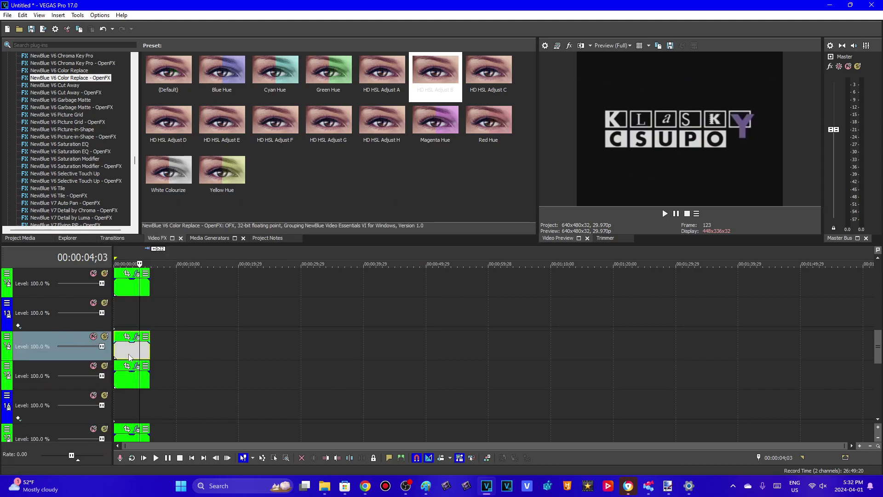
pyautogui.click(137, 337)
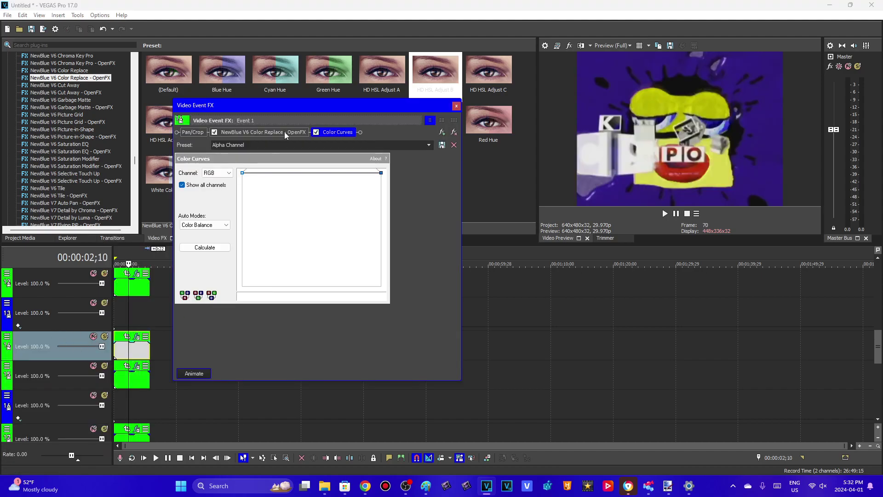
pyautogui.click(272, 132)
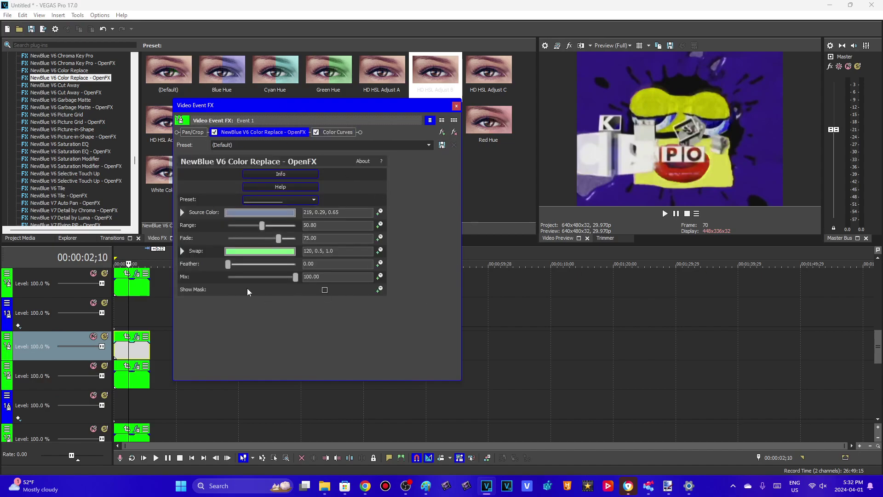
pyautogui.click(350, 132)
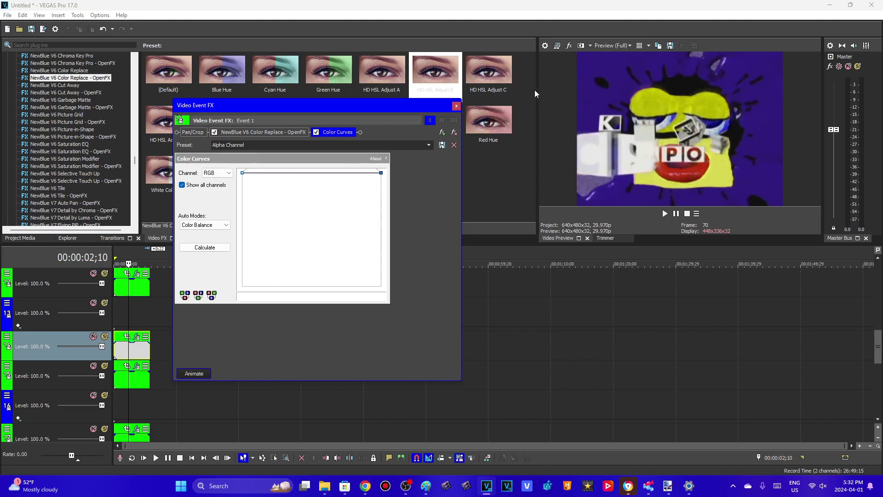
pyautogui.click(457, 106)
# - Examine the Color Replace settings in track 13's track effects and close them
pyautogui.click(37, 307)
pyautogui.click(7, 303)
pyautogui.moveTo(72, 365)
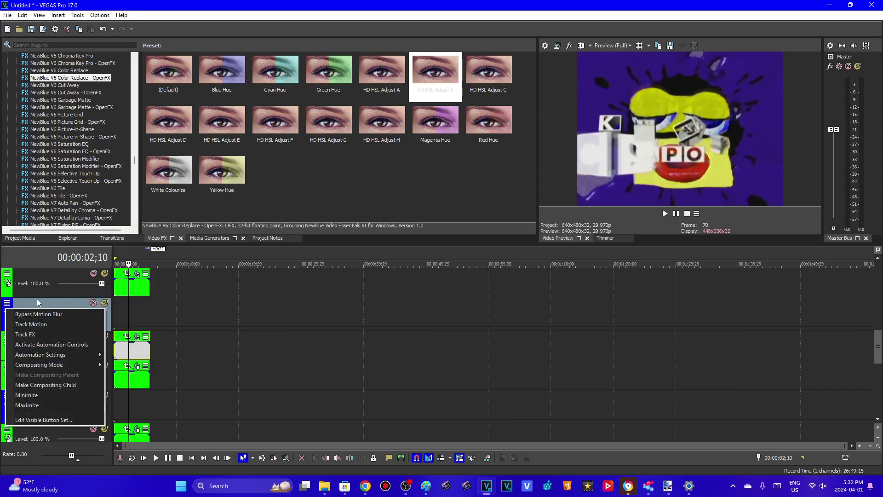
pyautogui.click(40, 334)
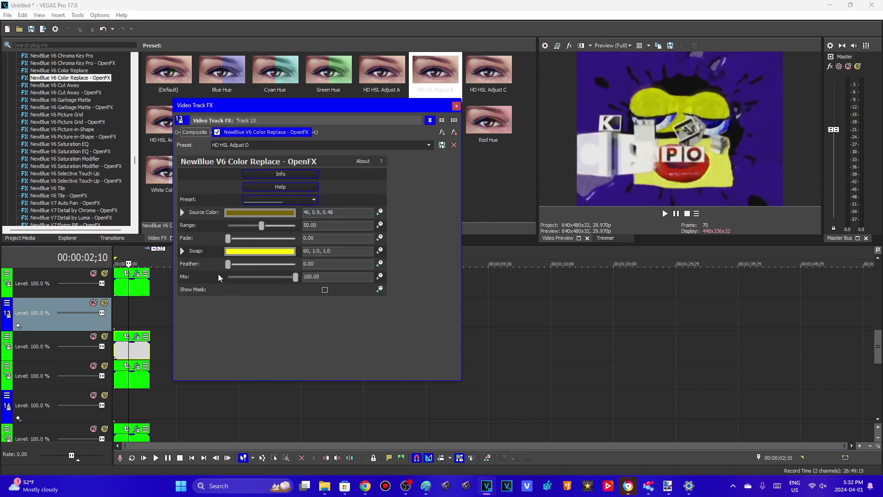
pyautogui.click(456, 106)
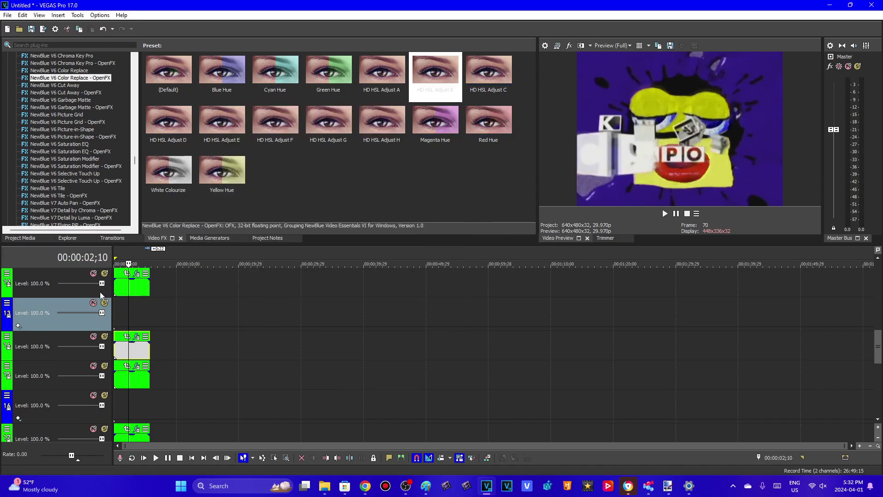
# - Check track 12's compositing mode and inspect the Color Replace settings on its green event
pyautogui.click(7, 273)
pyautogui.moveTo(46, 335)
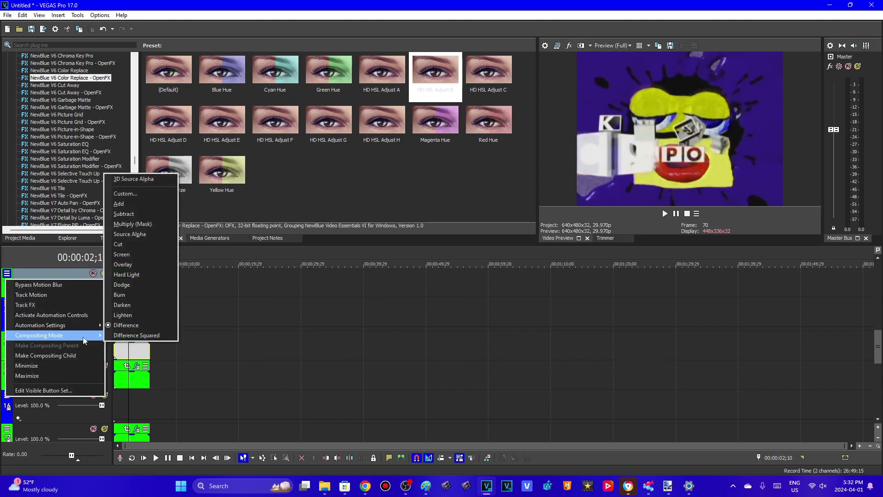
pyautogui.click(60, 275)
pyautogui.click(136, 273)
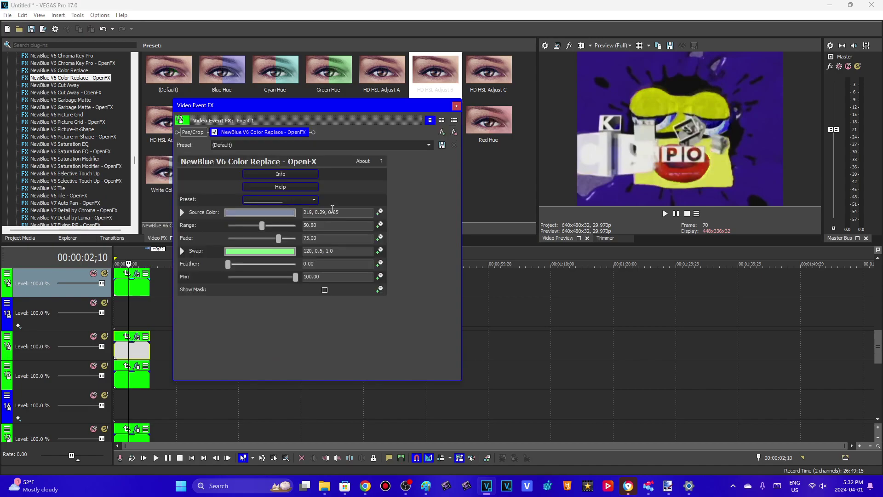
pyautogui.click(457, 105)
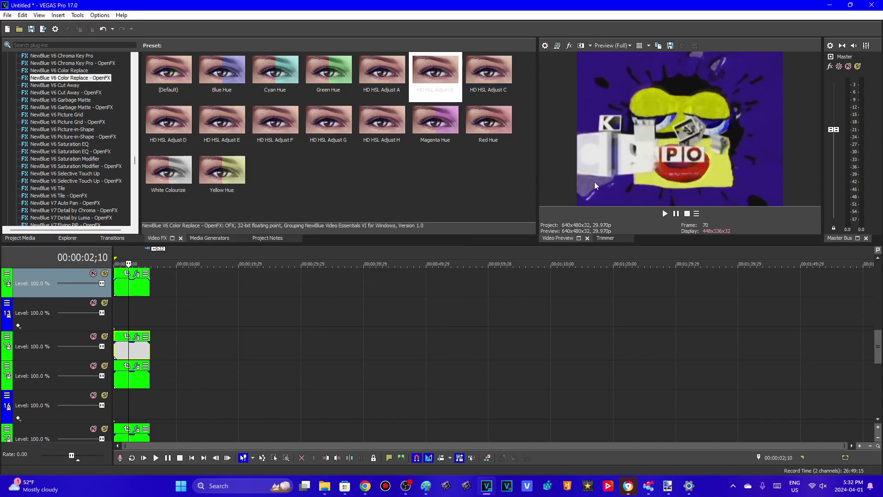
# - Check track 11's compositing mode and inspect the Color Replace and Color Curves settings on its green event
pyautogui.scroll(3, 880, 346)
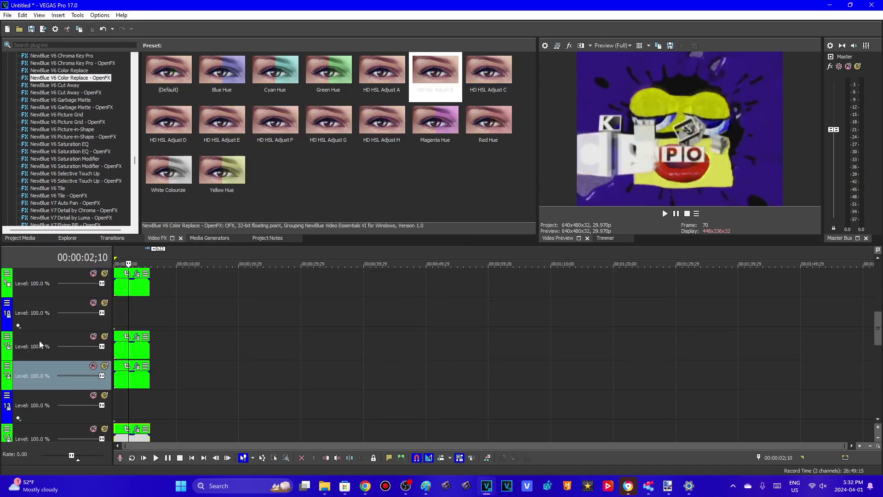
pyautogui.click(7, 338)
pyautogui.moveTo(56, 398)
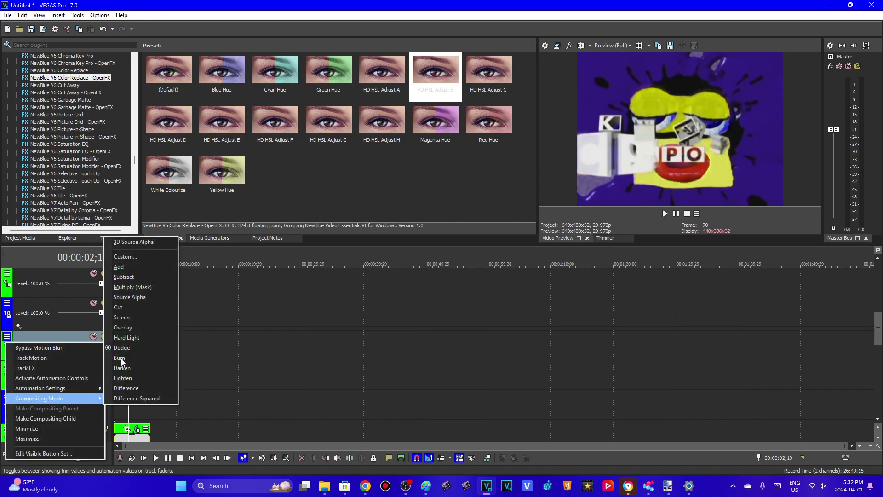
pyautogui.click(59, 344)
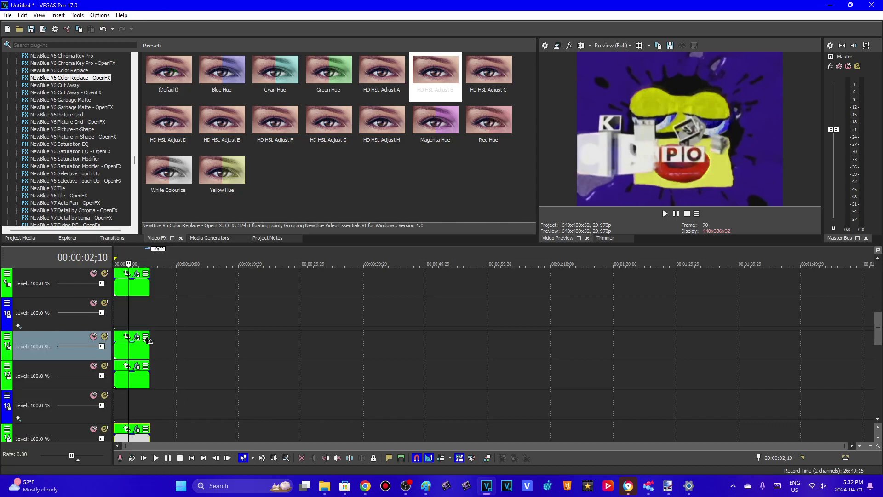
pyautogui.click(136, 337)
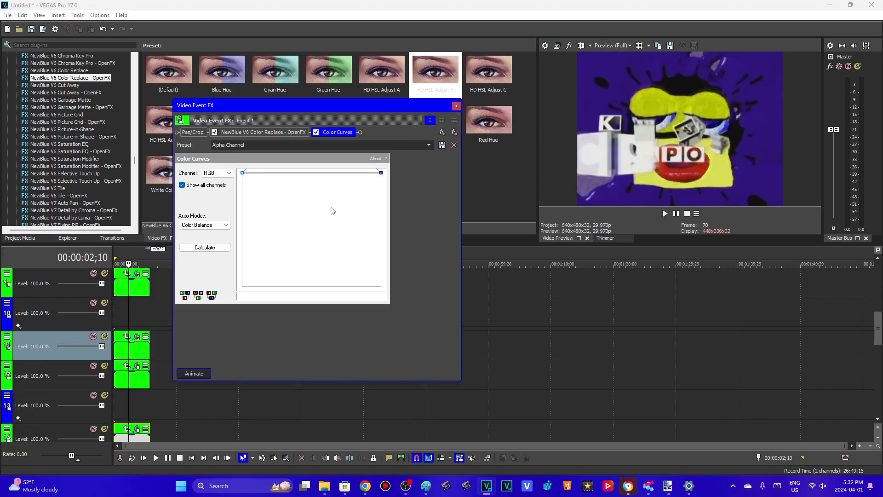
pyautogui.click(260, 131)
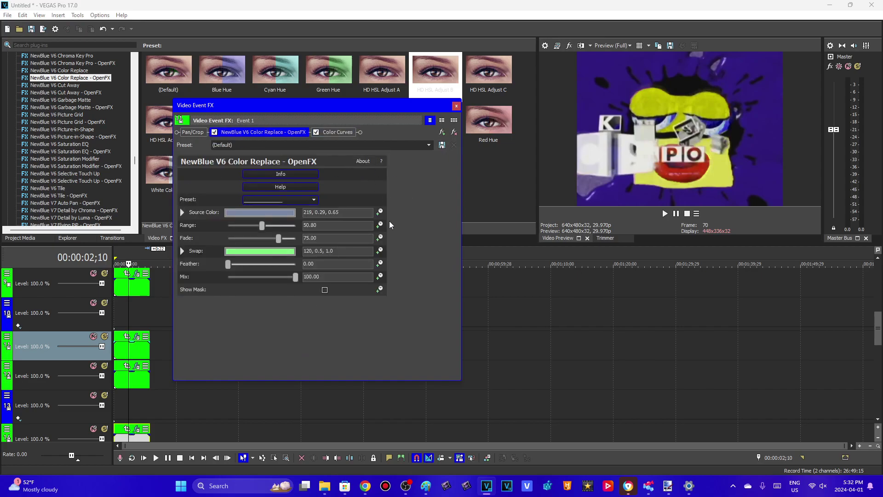
pyautogui.click(338, 133)
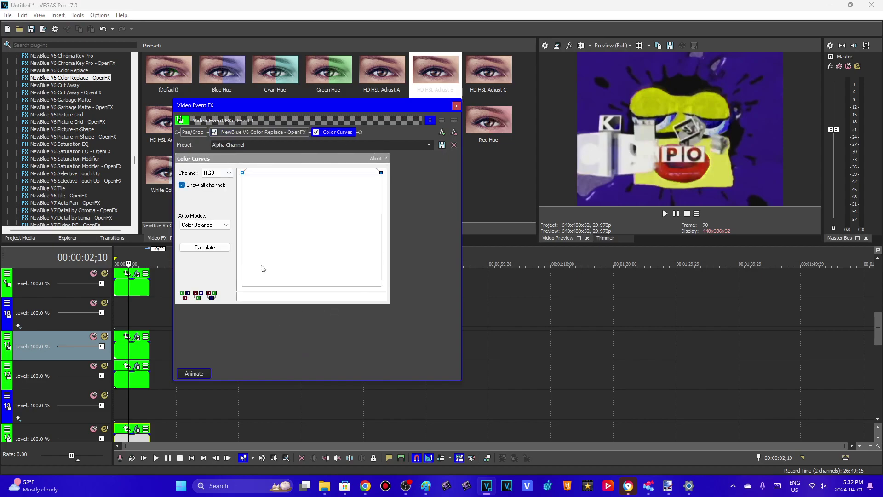
pyautogui.click(456, 105)
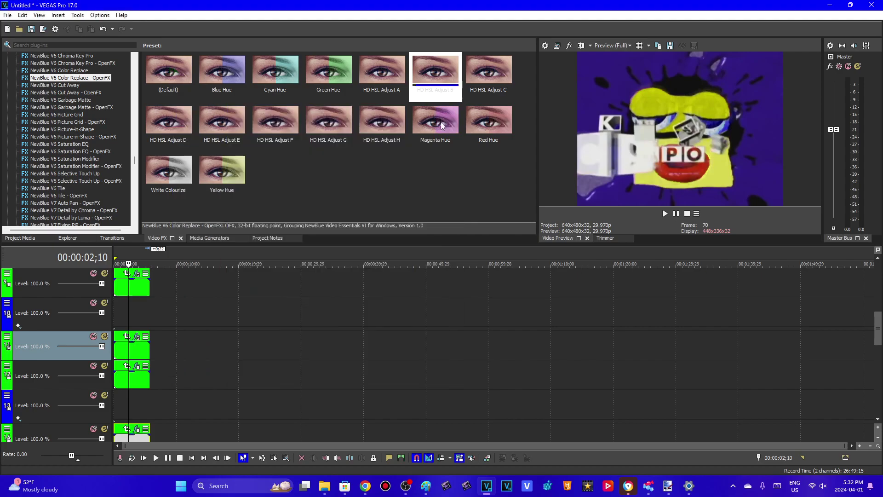
# - Examine the Color Replace source color, range, fade, swap and mix values in track 10's track effects, and close them
pyautogui.click(7, 303)
pyautogui.click(39, 335)
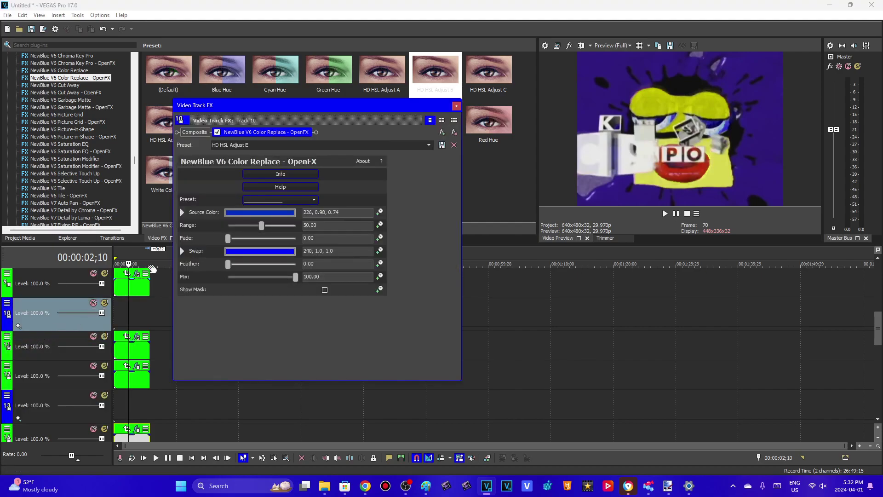
pyautogui.click(258, 213)
pyautogui.click(354, 223)
pyautogui.click(349, 241)
pyautogui.moveTo(342, 251); pyautogui.dragTo(219, 262)
pyautogui.click(336, 279)
pyautogui.click(456, 106)
# - Check track 9's compositing mode and inspect the Color Replace settings on its green event
pyautogui.click(24, 283)
pyautogui.click(7, 273)
pyautogui.moveTo(68, 335)
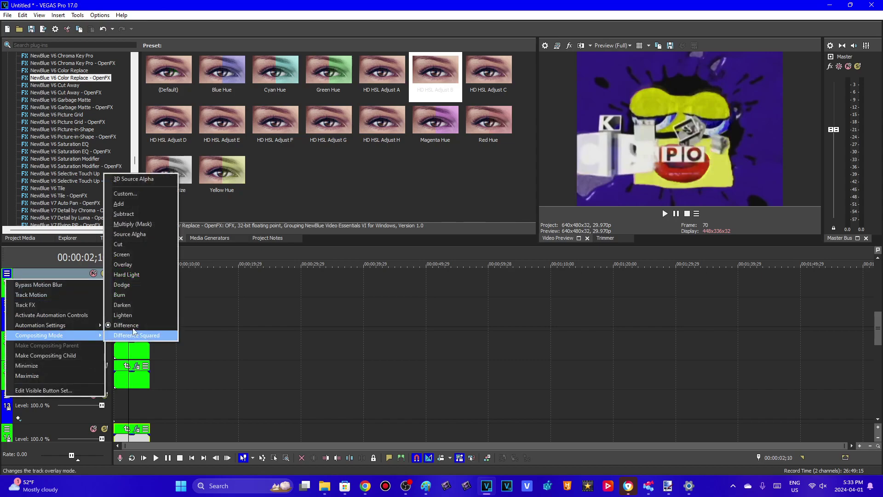
pyautogui.click(55, 276)
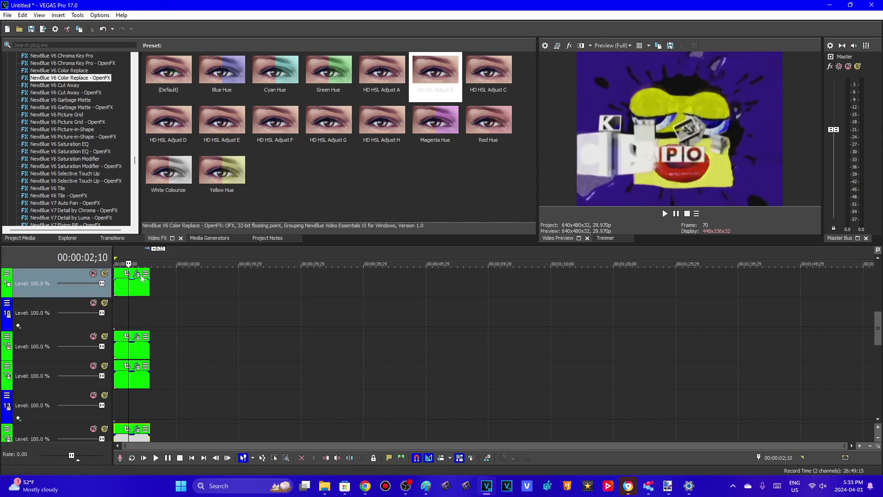
pyautogui.click(134, 273)
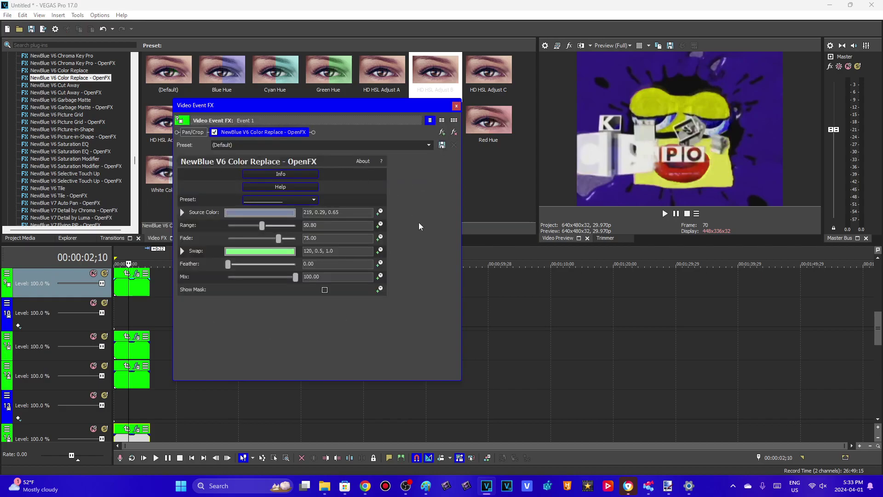
pyautogui.click(457, 106)
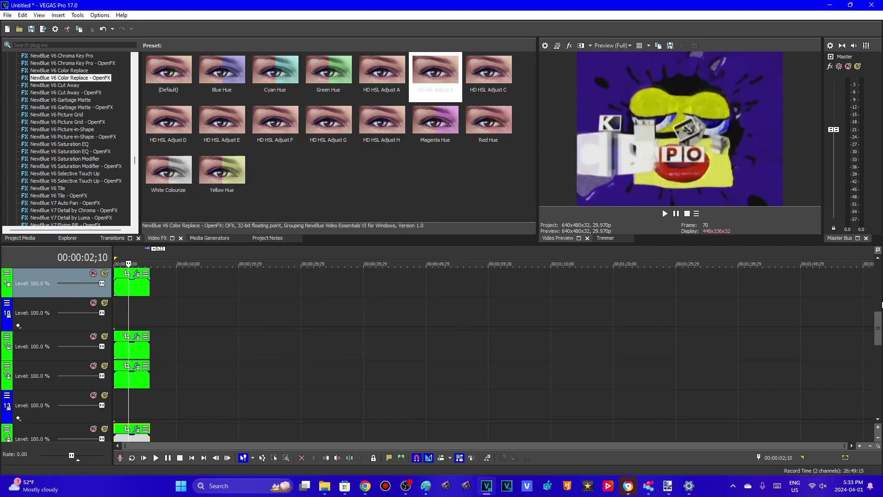
# - Check track 8's compositing mode and inspect the Color Replace and Color Curves settings on its green event
pyautogui.moveTo(878, 342); pyautogui.dragTo(878, 324)
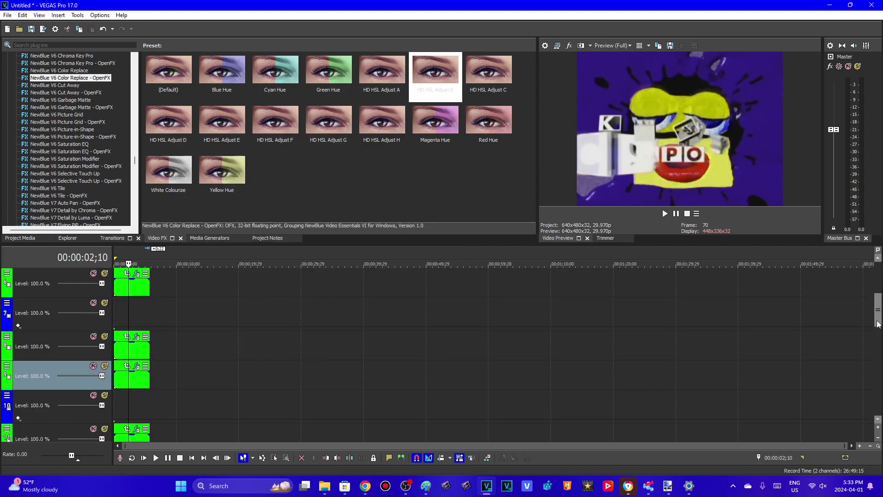
pyautogui.click(7, 336)
pyautogui.moveTo(61, 398)
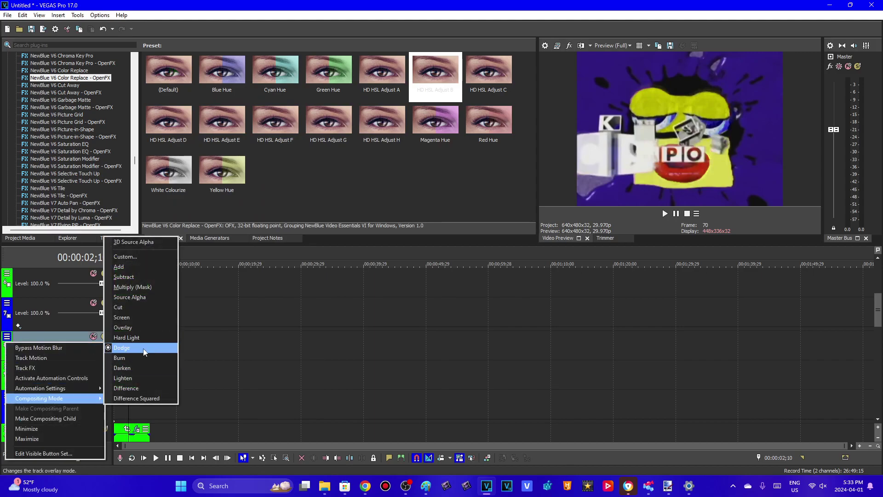
pyautogui.press('Escape')
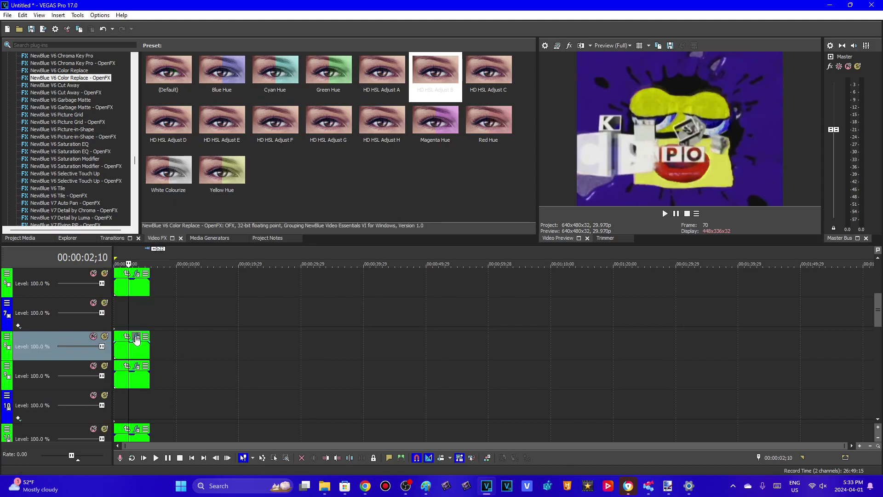
pyautogui.click(137, 337)
pyautogui.click(247, 132)
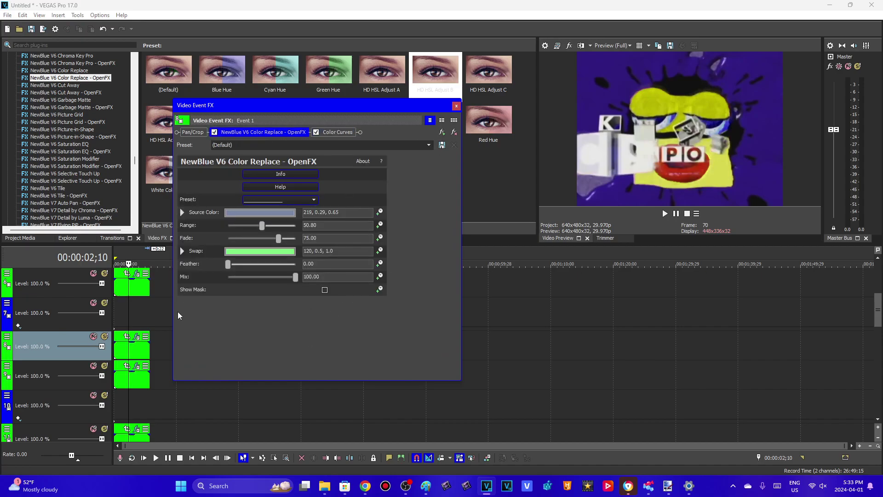
pyautogui.click(338, 132)
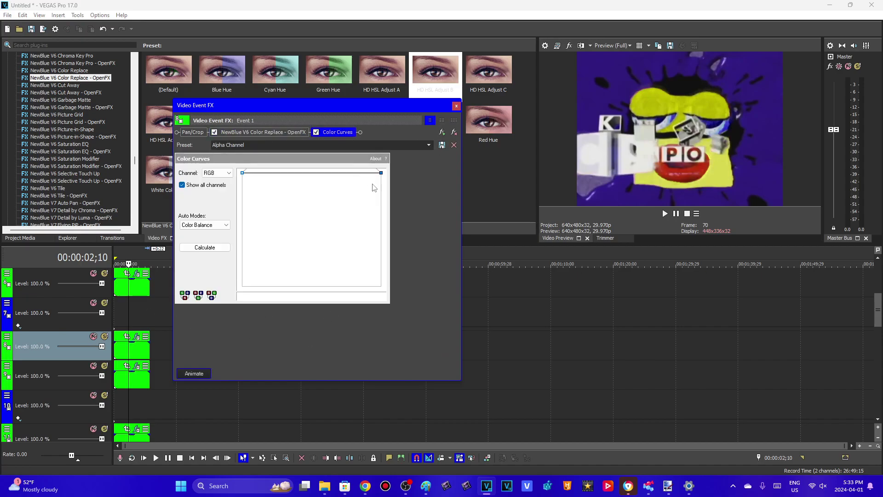
pyautogui.click(459, 107)
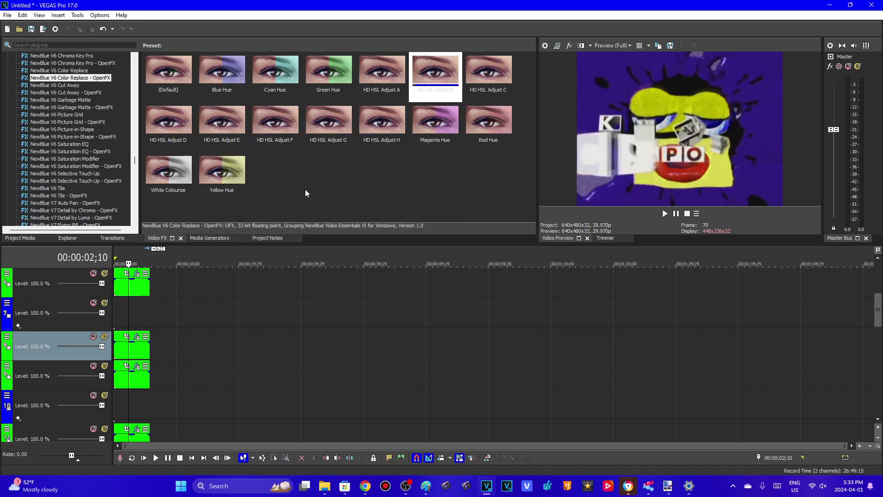
# - Examine the Color Replace source color, range, swap and mix values in track 7's track effects, and close them
pyautogui.rightClick(6, 309)
pyautogui.click(38, 334)
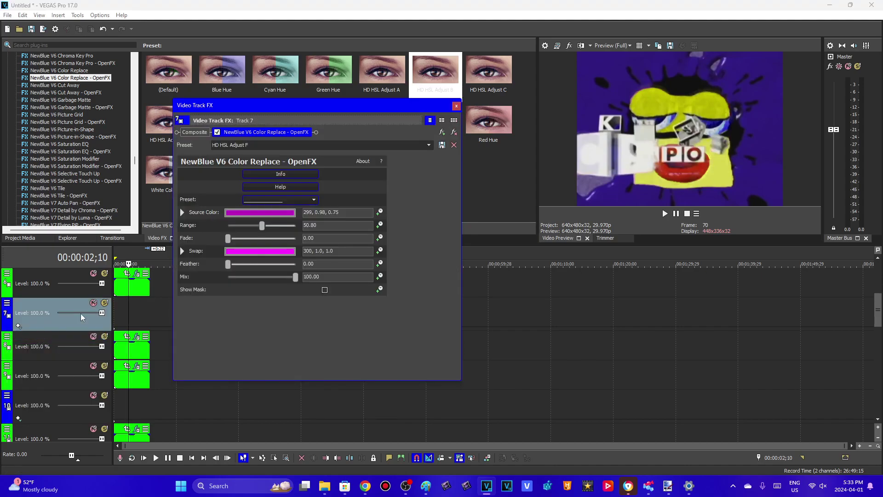
pyautogui.moveTo(360, 211); pyautogui.dragTo(286, 218)
pyautogui.moveTo(349, 227); pyautogui.dragTo(251, 239)
pyautogui.moveTo(357, 251); pyautogui.dragTo(288, 265)
pyautogui.moveTo(339, 277); pyautogui.dragTo(237, 271)
pyautogui.click(457, 106)
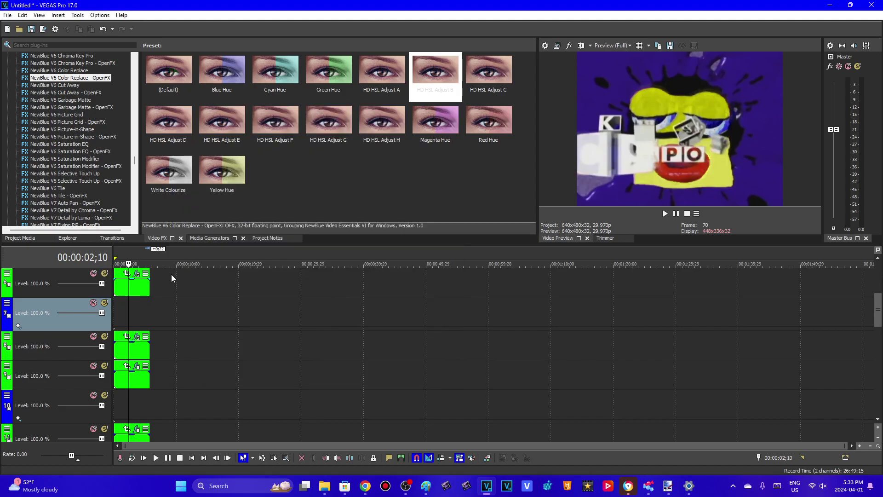
# - Check track 6's compositing mode and inspect the Color Replace settings on its green event
pyautogui.click(9, 273)
pyautogui.moveTo(69, 335)
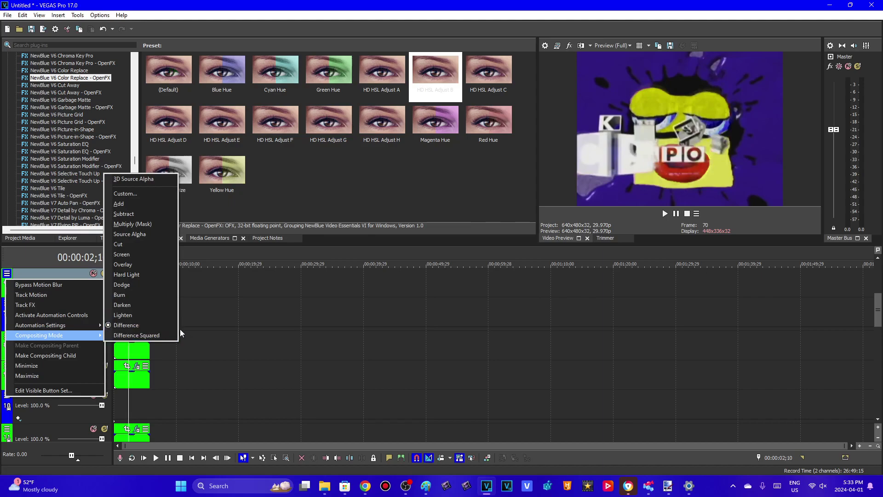
pyautogui.click(53, 272)
pyautogui.click(137, 274)
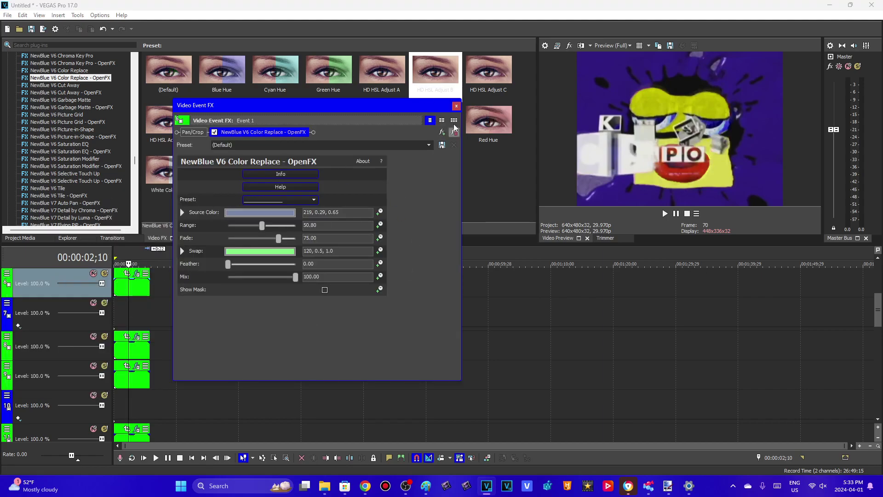
pyautogui.click(456, 106)
# - Check track 5's compositing mode and inspect the Color Replace and Color Curves settings on its green event
pyautogui.scroll(2, 880, 311)
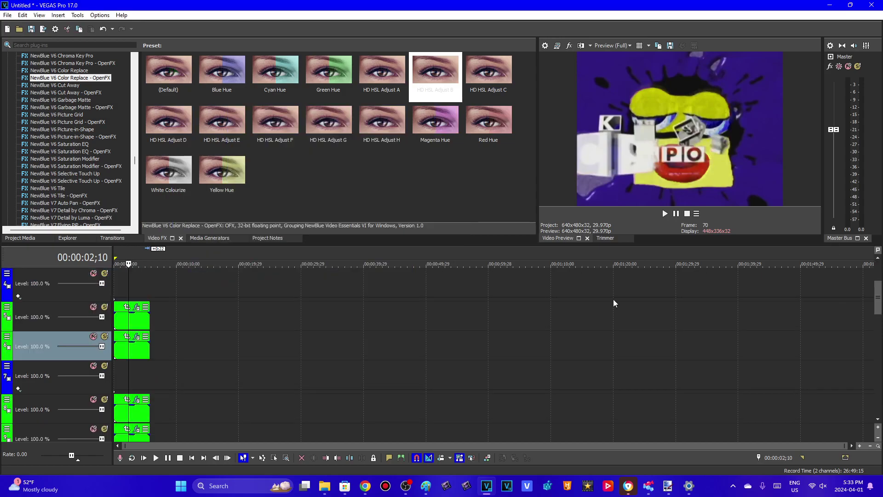
pyautogui.click(36, 309)
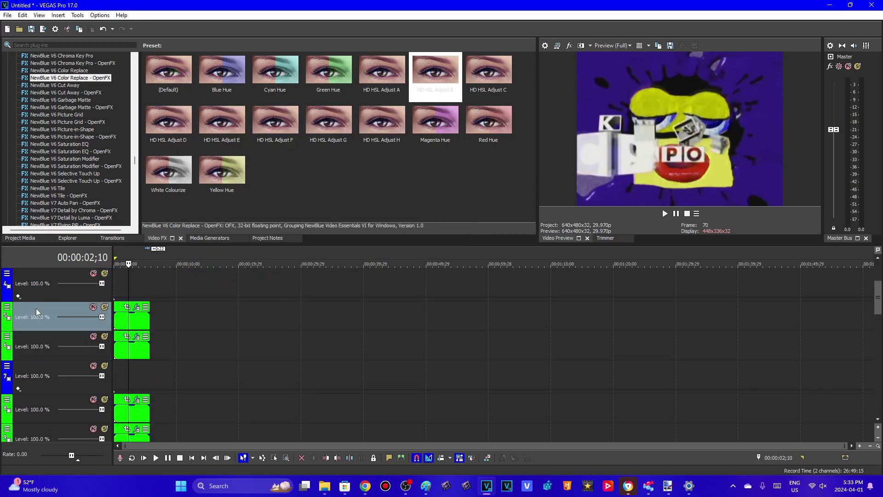
pyautogui.click(7, 308)
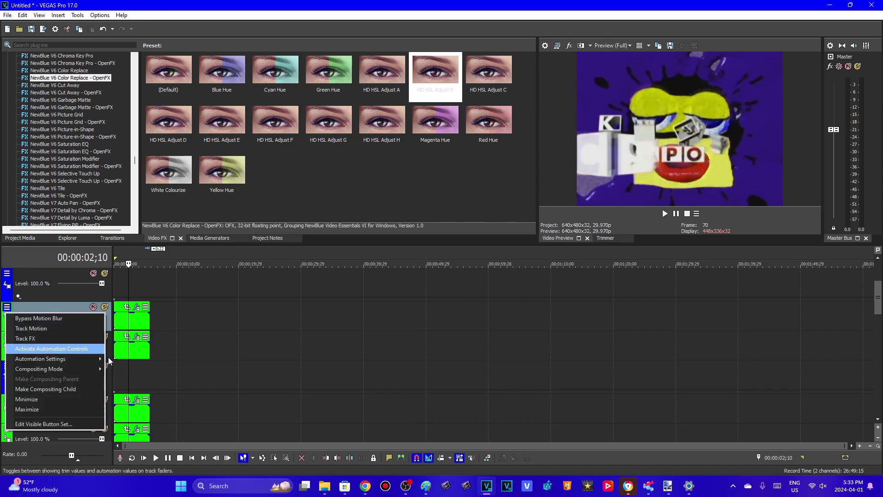
pyautogui.moveTo(41, 369)
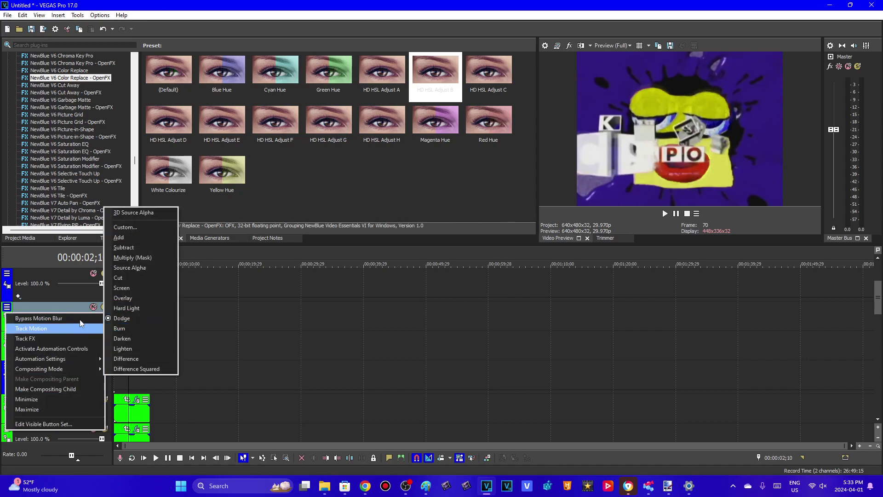
pyautogui.click(45, 301)
pyautogui.click(136, 308)
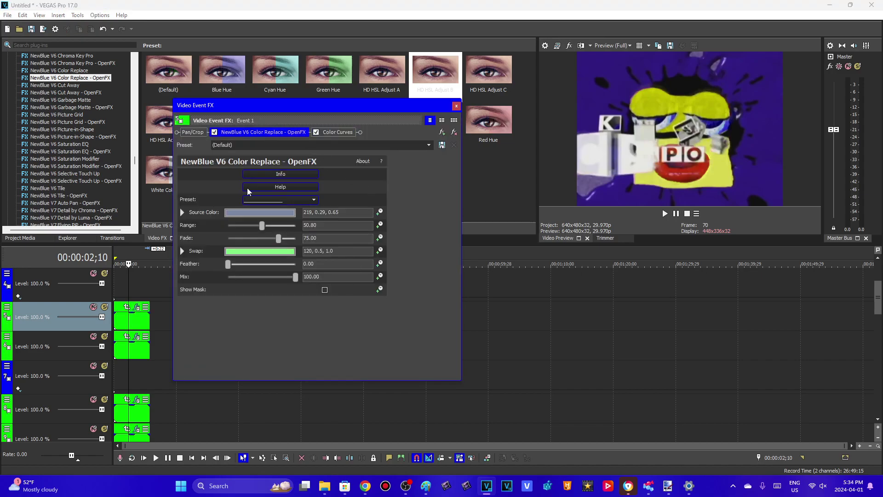
pyautogui.click(339, 132)
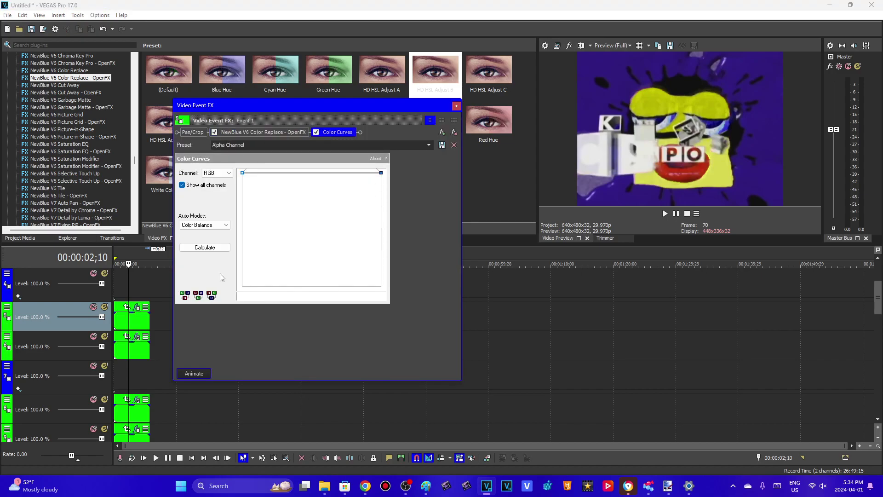
pyautogui.click(456, 106)
# - Examine the Color Replace source color, range, fade, swap, feather and mix values in track 4's track effects, and close them
pyautogui.click(7, 278)
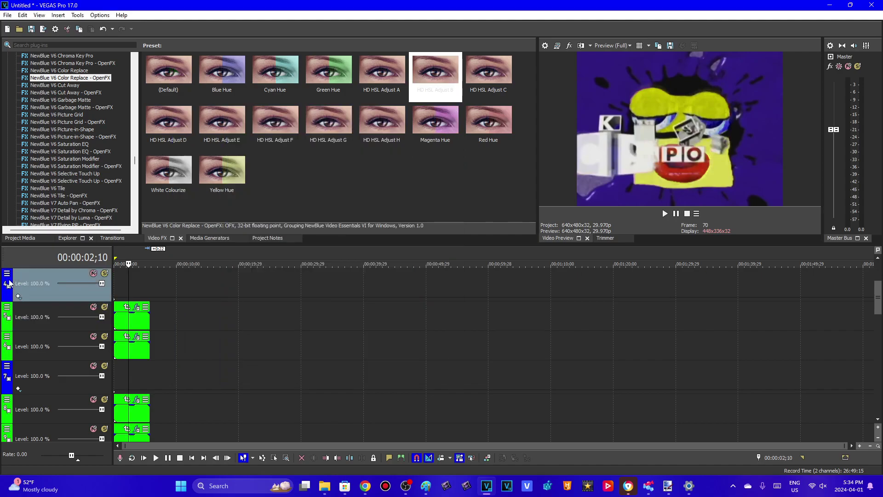
pyautogui.click(7, 275)
pyautogui.click(35, 305)
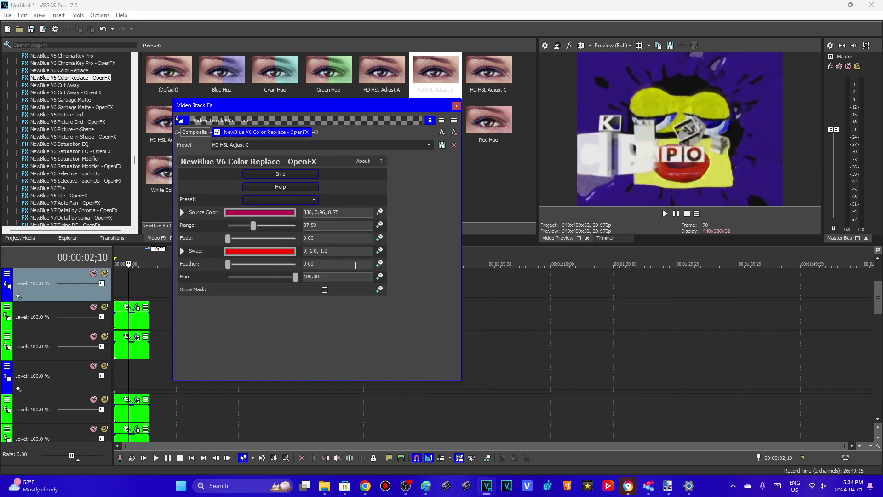
pyautogui.moveTo(345, 211); pyautogui.dragTo(259, 213)
pyautogui.moveTo(346, 222); pyautogui.dragTo(292, 239)
pyautogui.press('Tab')
pyautogui.press('Tab')
pyautogui.press('Tab')
pyautogui.click(454, 107)
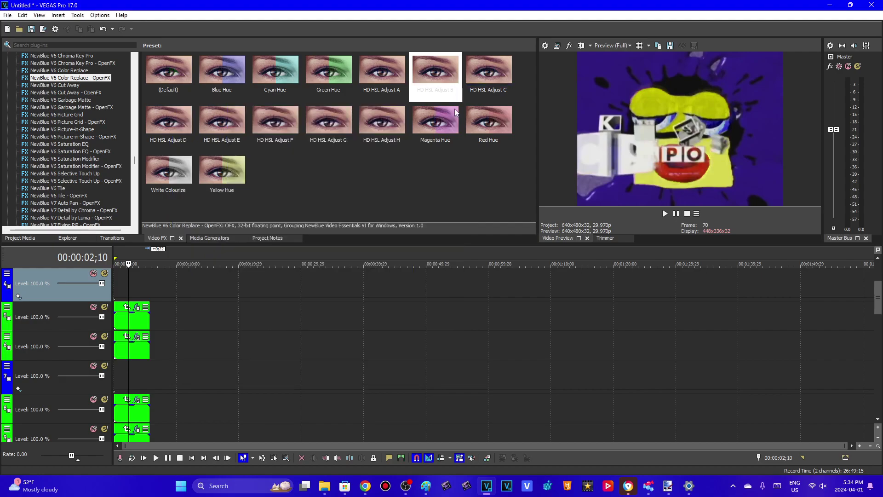
pyautogui.scroll(3, 76, 354)
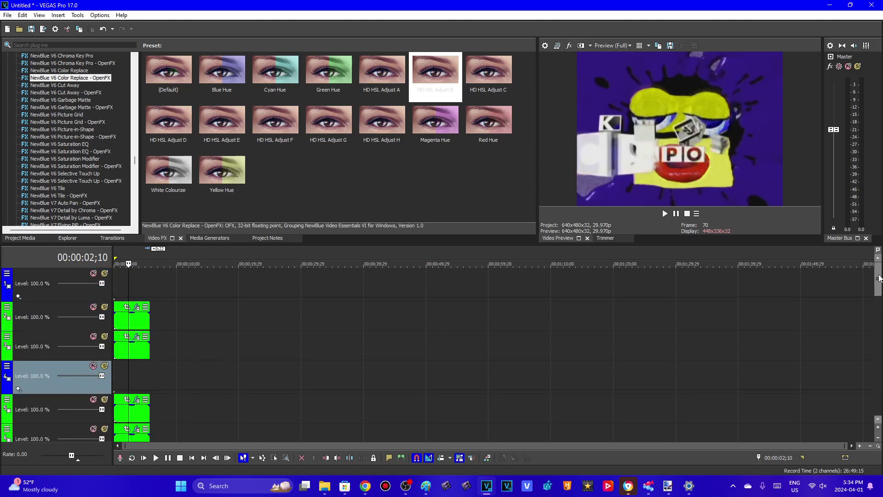
# - Check track 3's compositing mode and inspect the Color Replace settings on its green event
pyautogui.click(38, 339)
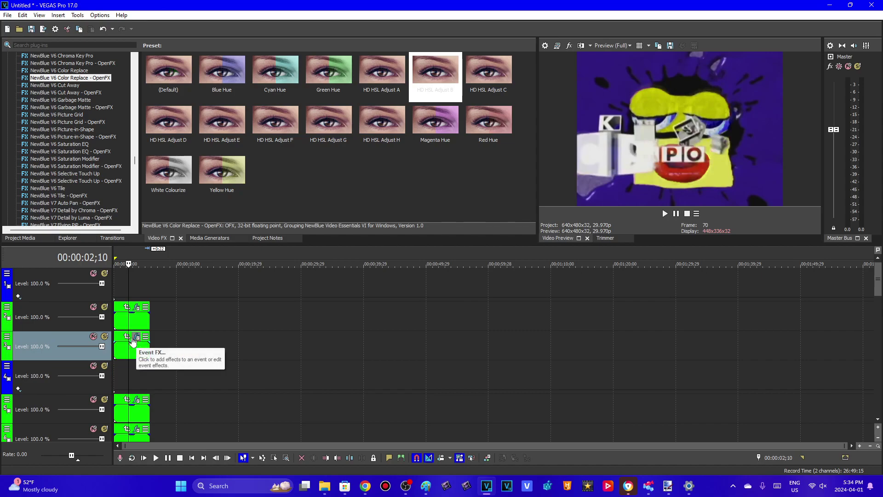
pyautogui.click(7, 336)
pyautogui.moveTo(75, 398)
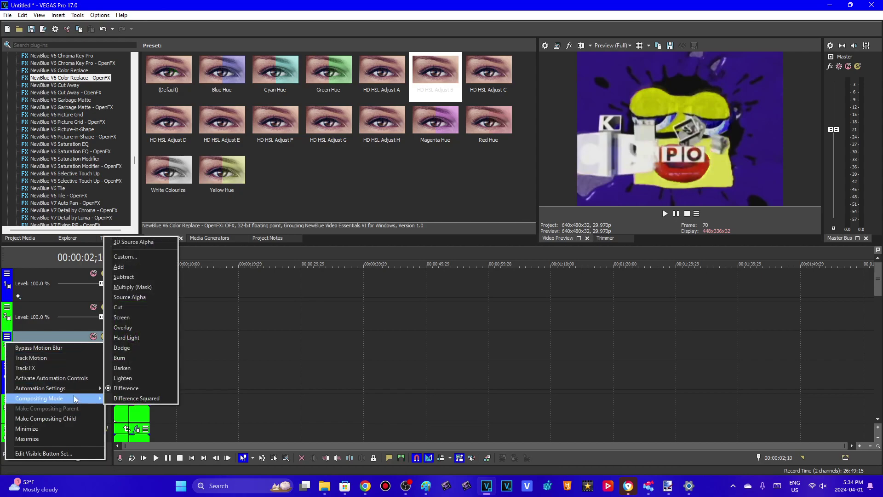
pyautogui.click(49, 330)
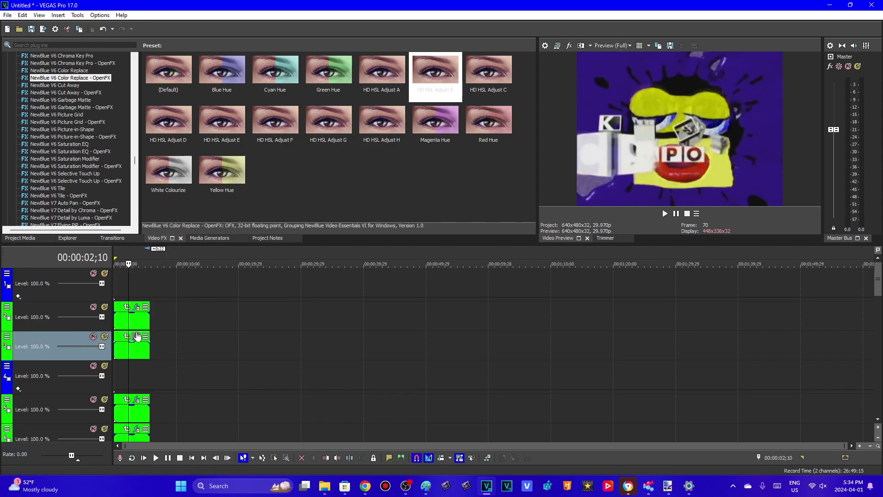
pyautogui.click(137, 337)
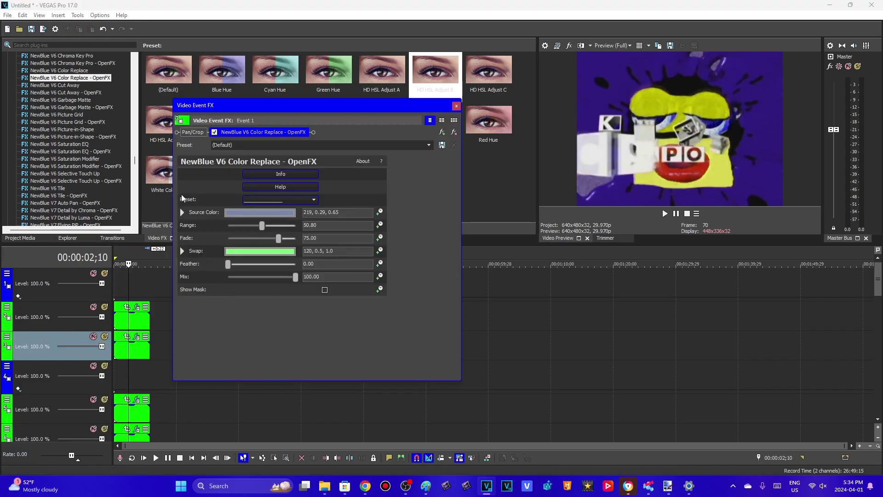
pyautogui.click(456, 106)
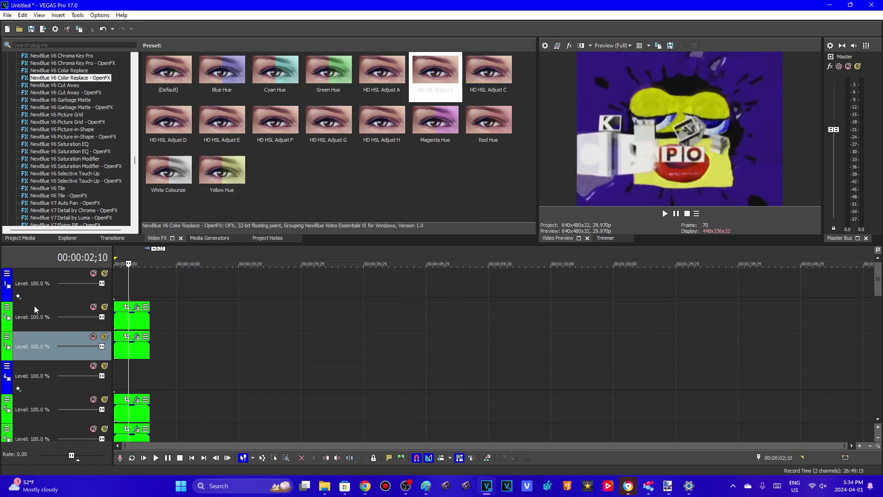
# - Check track 2's compositing mode and inspect the Color Replace and Color Curves settings on its green event
pyautogui.click(14, 312)
pyautogui.click(9, 311)
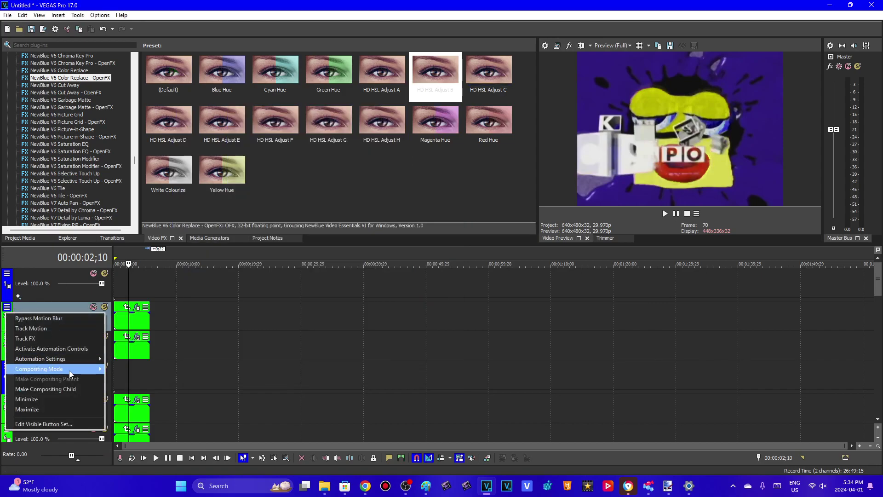
pyautogui.moveTo(69, 369)
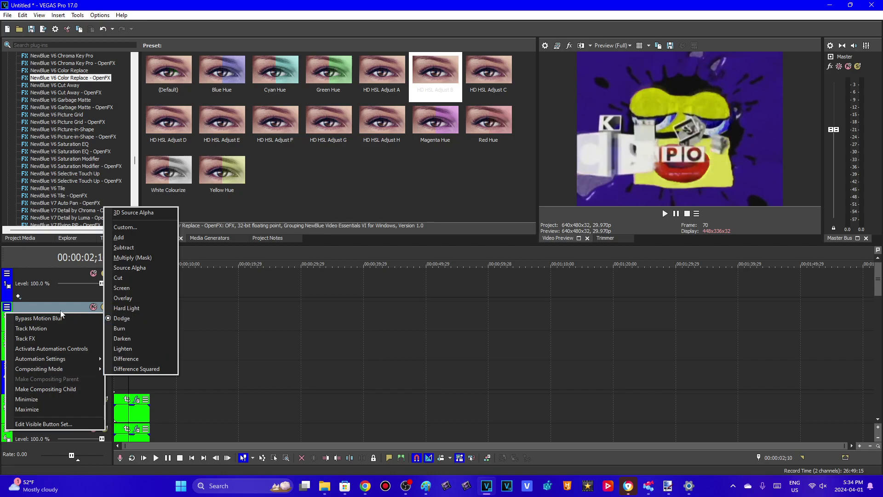
pyautogui.click(140, 313)
pyautogui.click(132, 313)
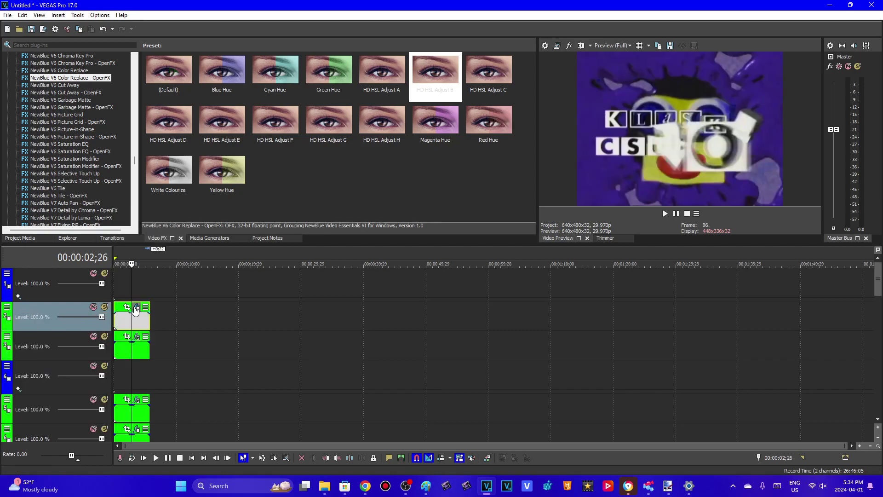
pyautogui.click(136, 307)
pyautogui.click(269, 134)
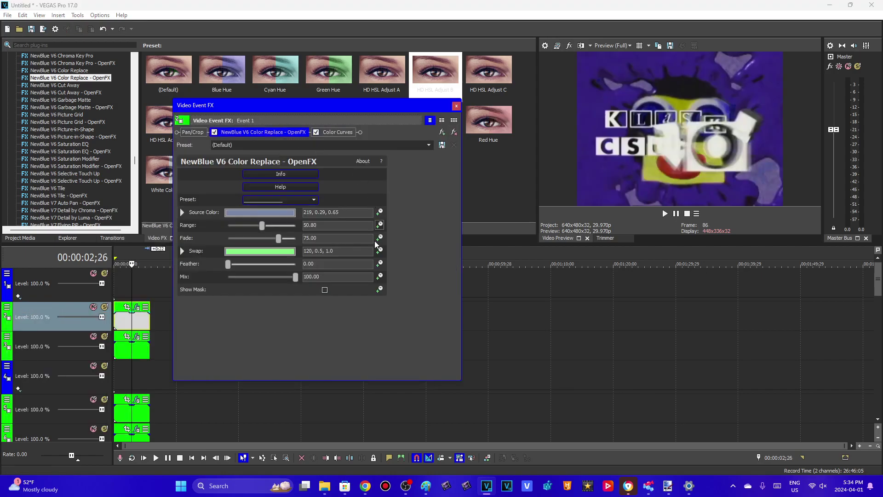
pyautogui.click(335, 132)
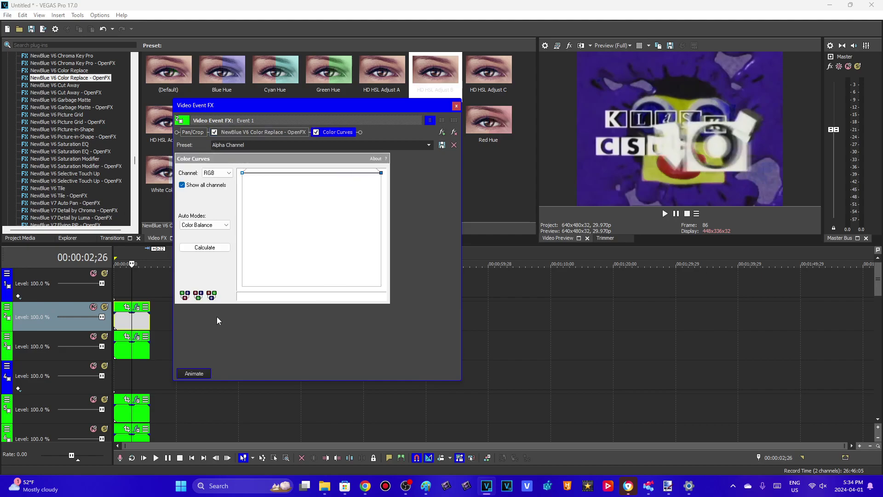
pyautogui.click(457, 105)
# - Examine the Color Replace source color, range, fade, swap, feather and mix values in track 1's track effects, and close them
pyautogui.click(6, 273)
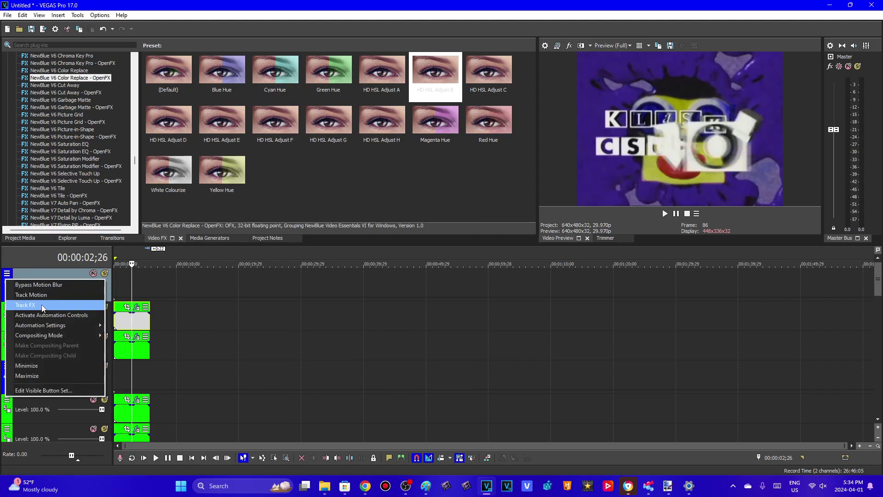
pyautogui.click(42, 306)
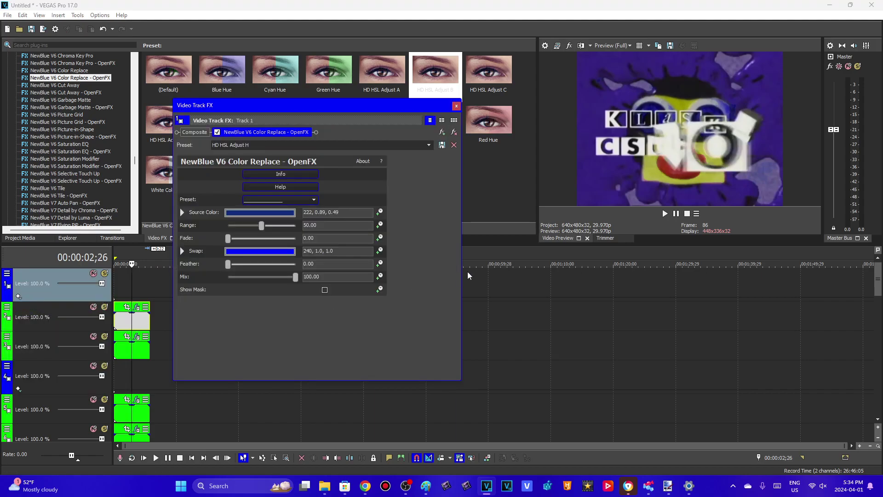
pyautogui.click(352, 212)
pyautogui.press('Tab')
pyautogui.press('Tab')
pyautogui.press('Tab')
pyautogui.click(334, 264)
pyautogui.click(340, 276)
pyautogui.click(456, 106)
# - Duplicate tracks 2 and 3 together and move the two copies above track 1 at the top of the track stack
pyautogui.click(45, 333)
pyautogui.keyDown('shift'); pyautogui.click(50, 325); pyautogui.keyUp('shift')
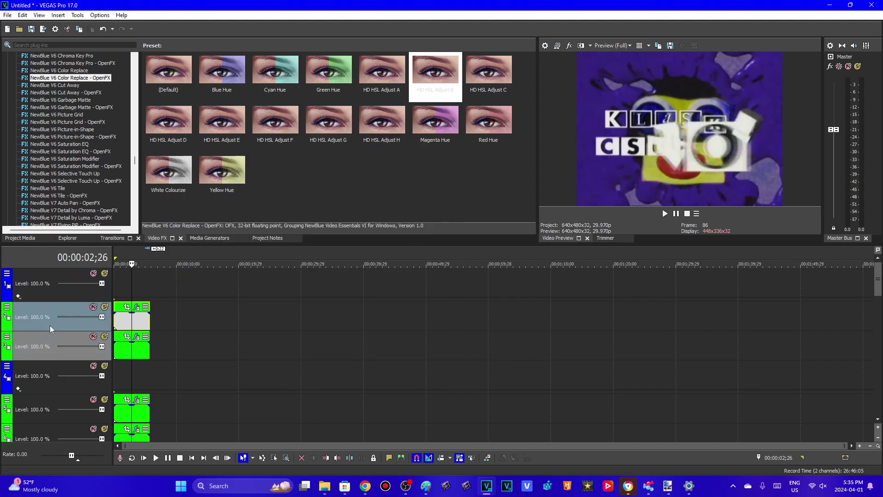
pyautogui.rightClick(51, 326)
pyautogui.click(88, 357)
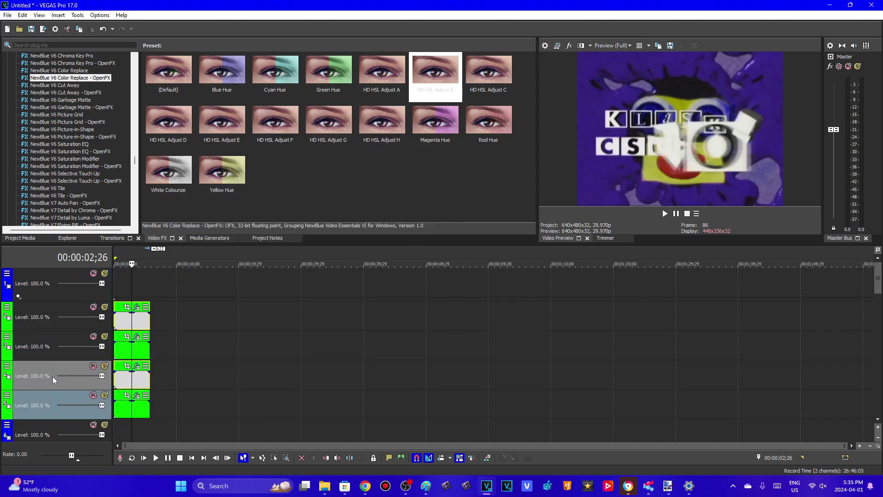
pyautogui.moveTo(42, 301); pyautogui.dragTo(51, 279)
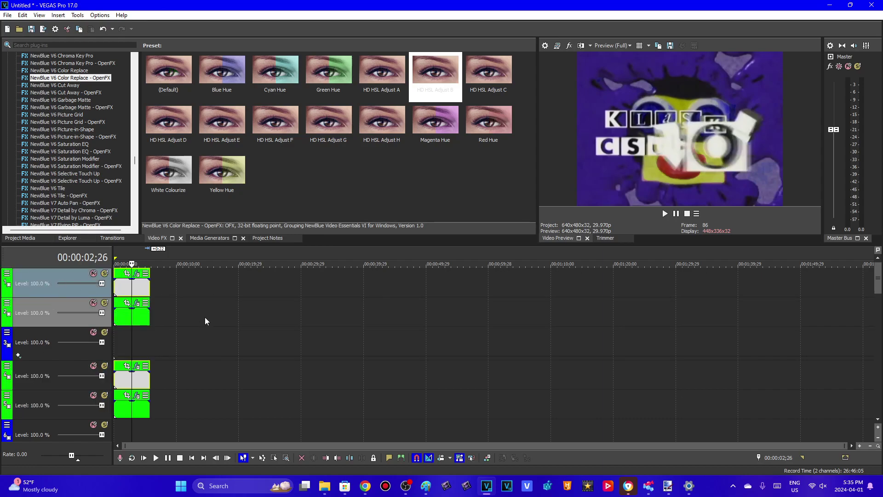
pyautogui.click(128, 289)
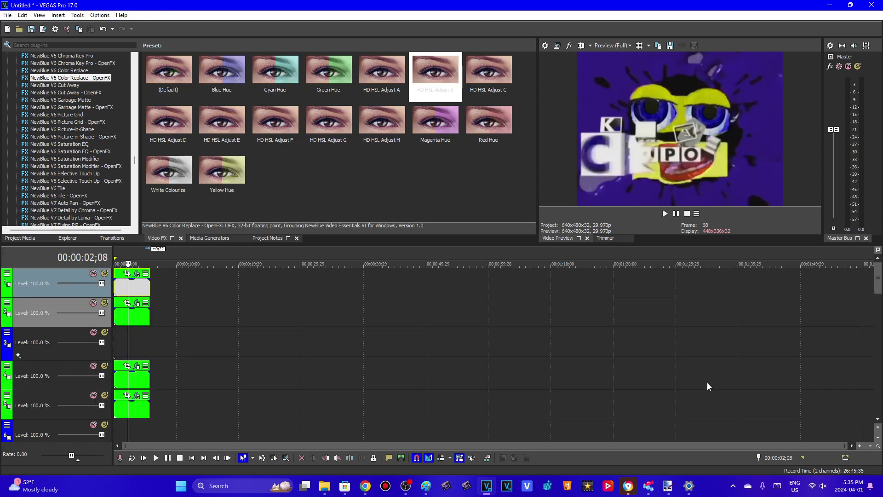